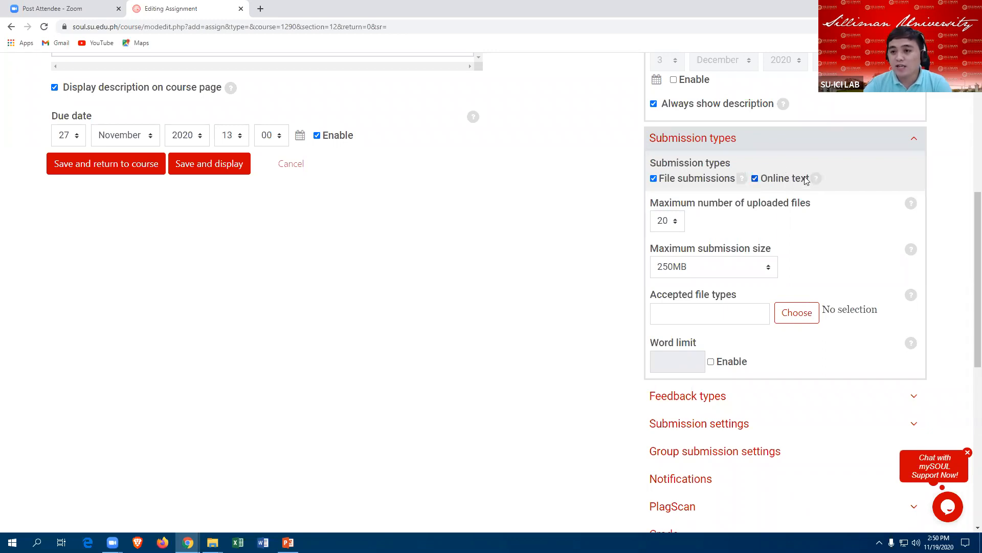
Step: Disable file submissions so the assignment accepts only online text, and enable feedback comments as a feedback type
{"action": "left_click", "coordinate": [654, 178]}
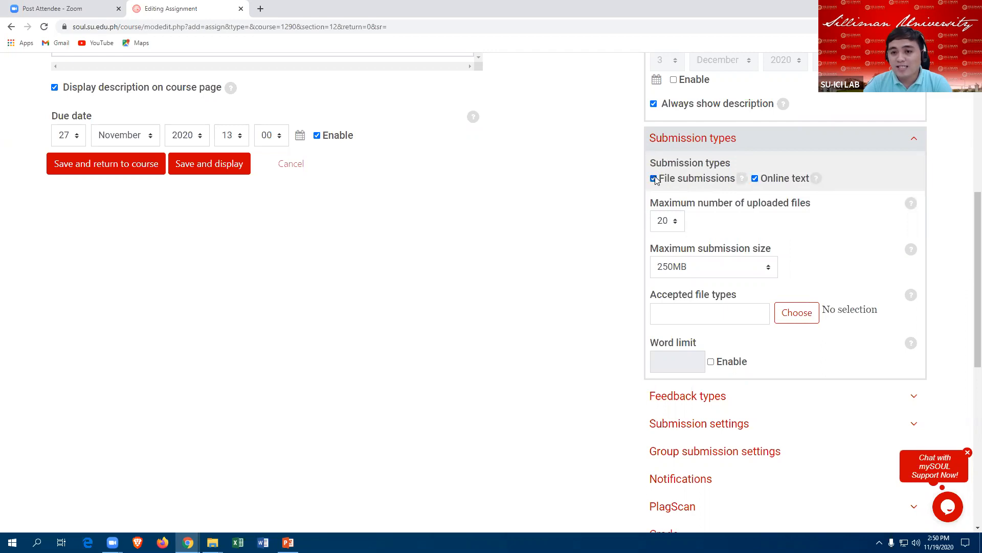
{"action": "left_click", "coordinate": [654, 178]}
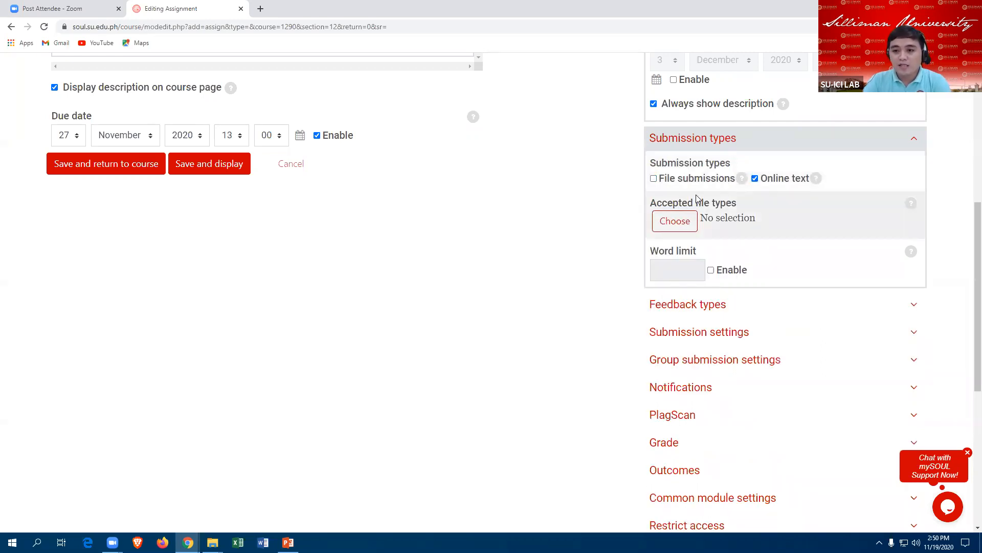
{"action": "scroll", "coordinate": [686, 197], "scroll_direction": "down", "scroll_amount": 3}
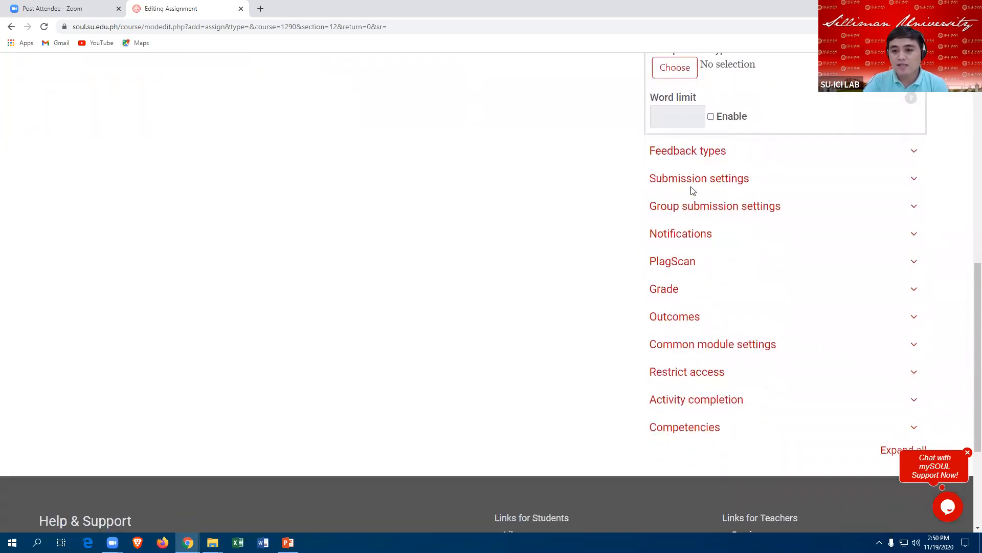
{"action": "left_click", "coordinate": [675, 155]}
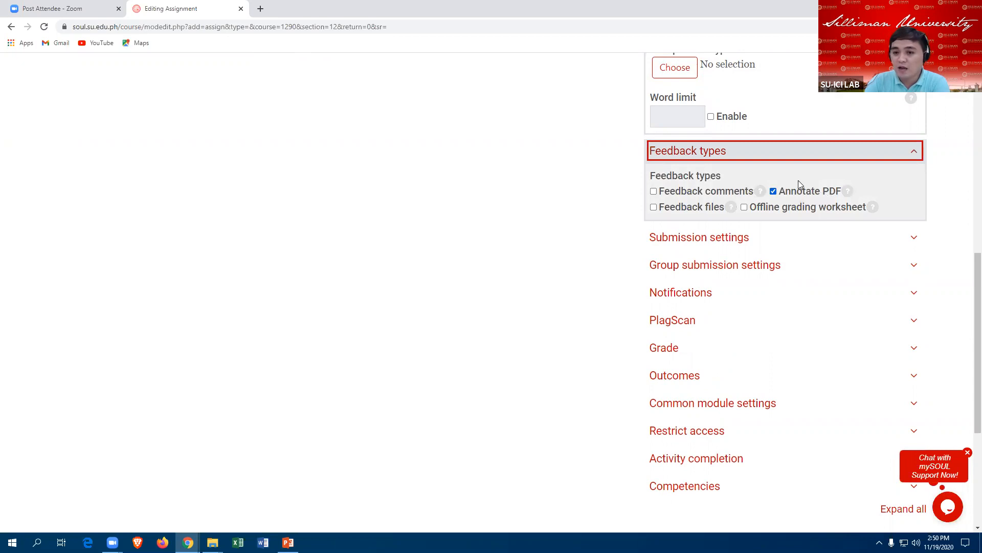
{"action": "left_click", "coordinate": [653, 191]}
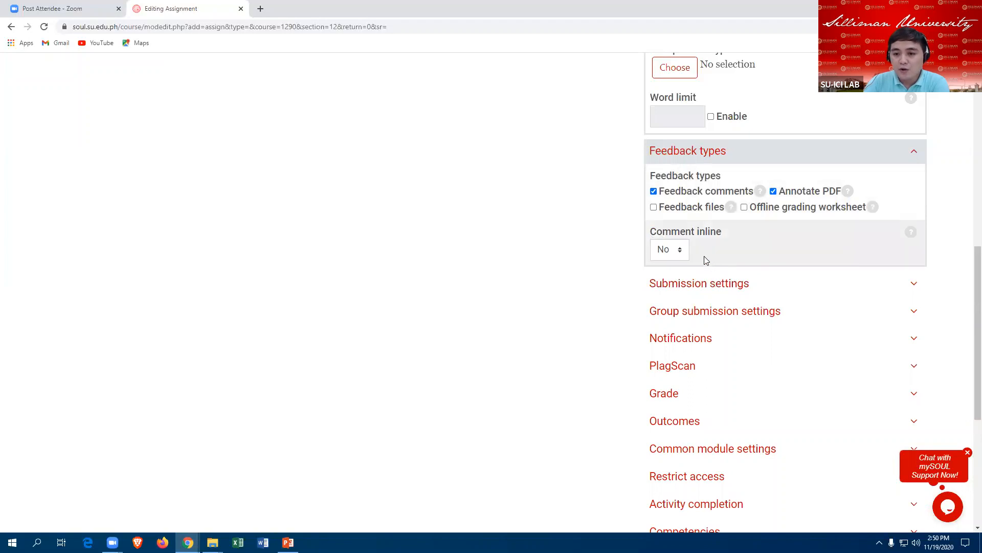
Step: In the submission settings, set the requirement for students to click the submit button to Yes
{"action": "scroll", "coordinate": [704, 256], "scroll_direction": "down", "scroll_amount": 2}
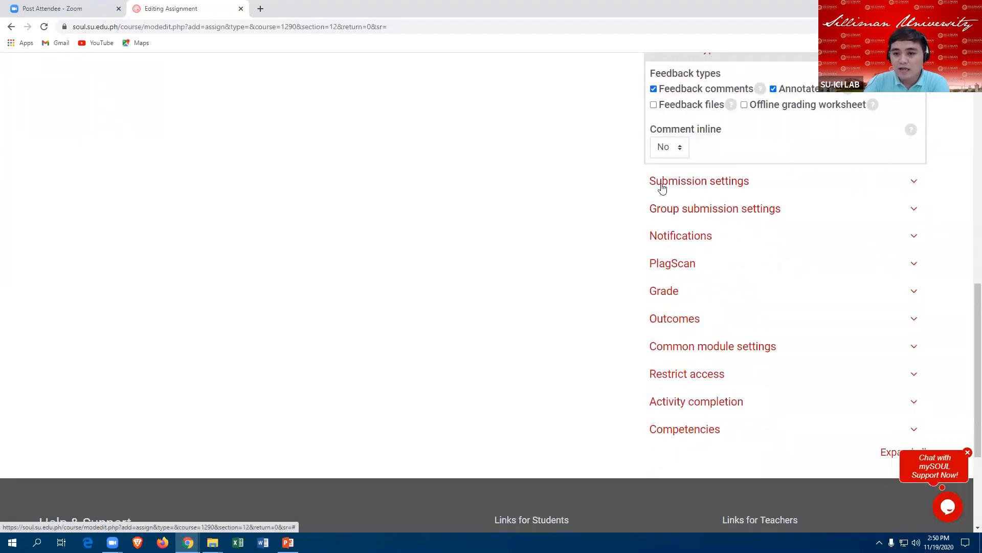
{"action": "left_click", "coordinate": [676, 187]}
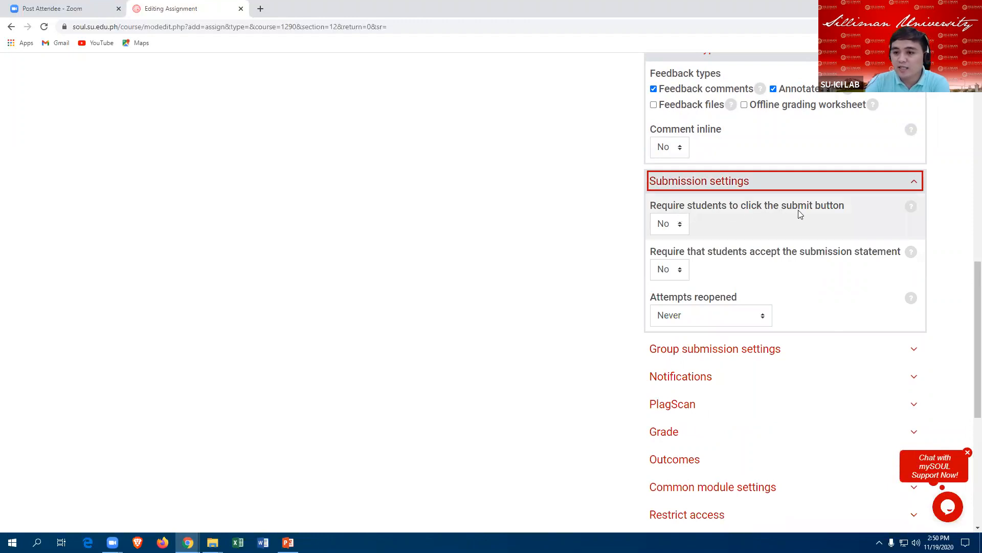
{"action": "left_click", "coordinate": [683, 226]}
{"action": "left_click", "coordinate": [667, 253]}
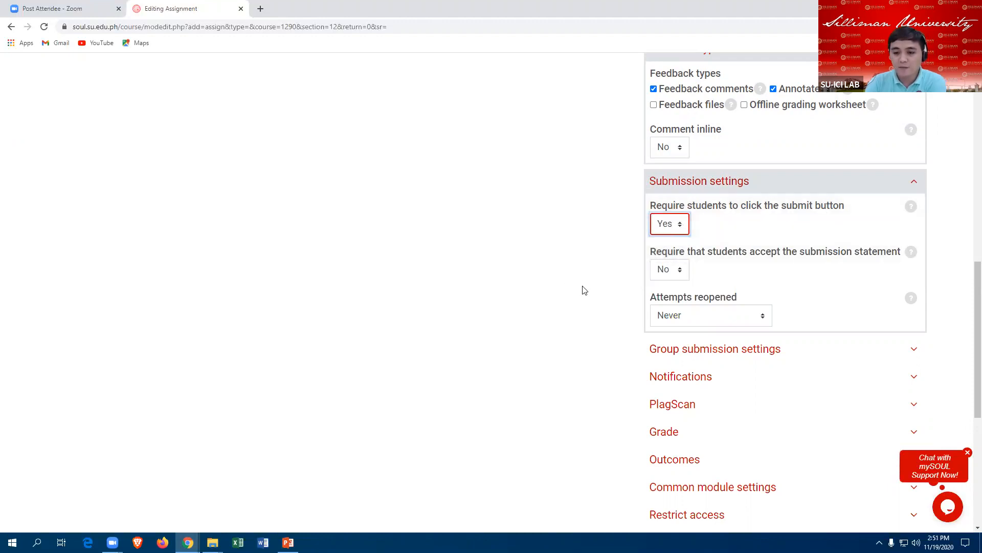
Step: Set the assignment's maximum grade to 50 in the Grade settings
{"action": "scroll", "coordinate": [613, 310], "scroll_direction": "down", "scroll_amount": 4}
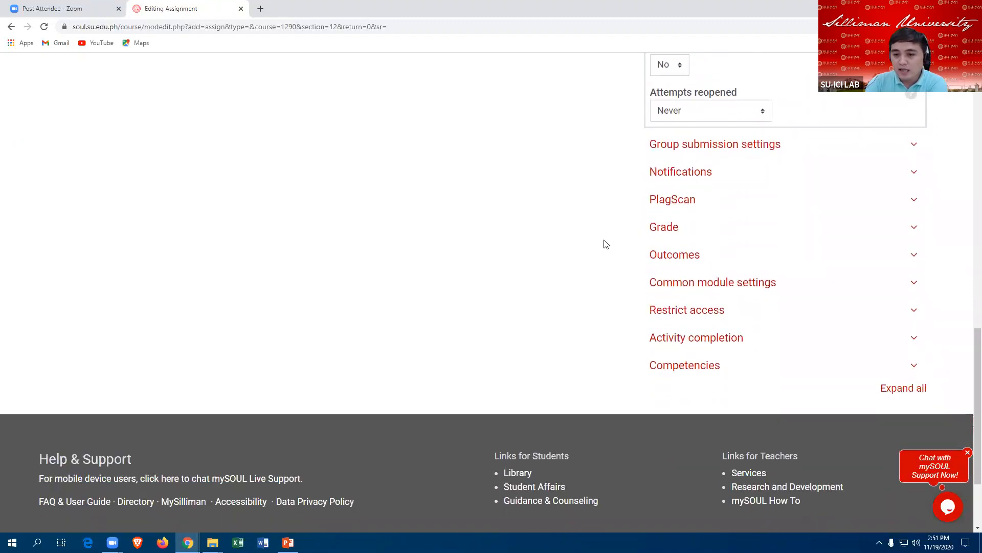
{"action": "left_click", "coordinate": [662, 229]}
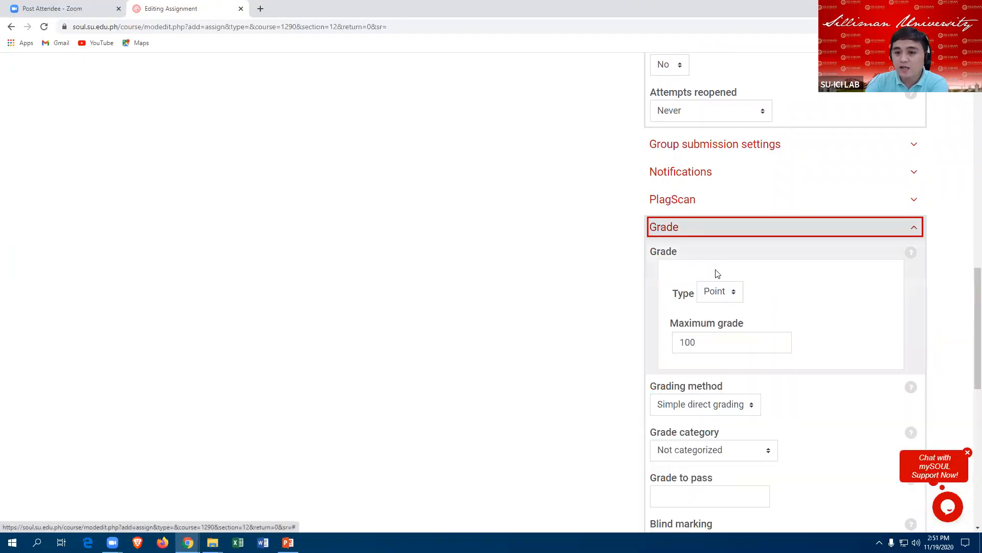
{"action": "scroll", "coordinate": [714, 269], "scroll_direction": "down", "scroll_amount": 2}
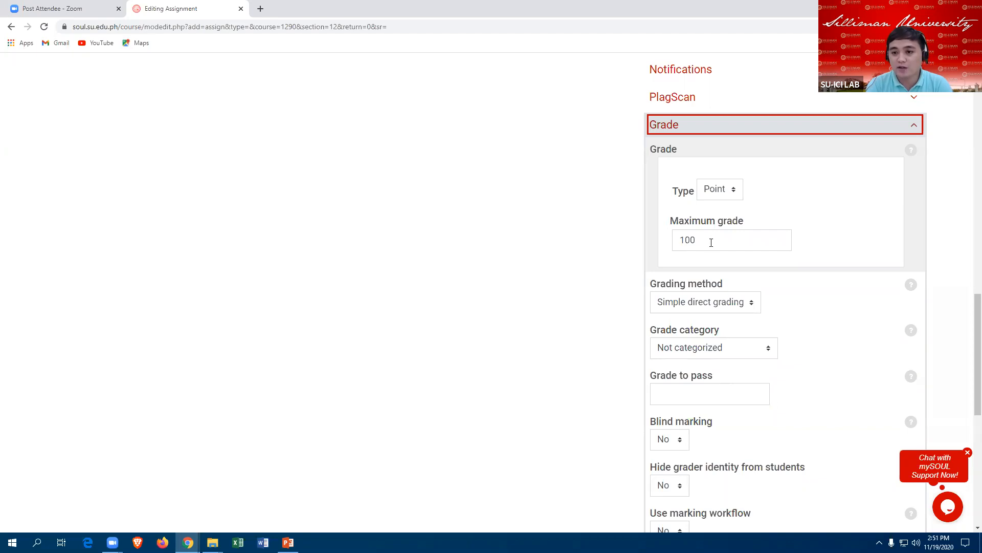
{"action": "left_click", "coordinate": [705, 240]}
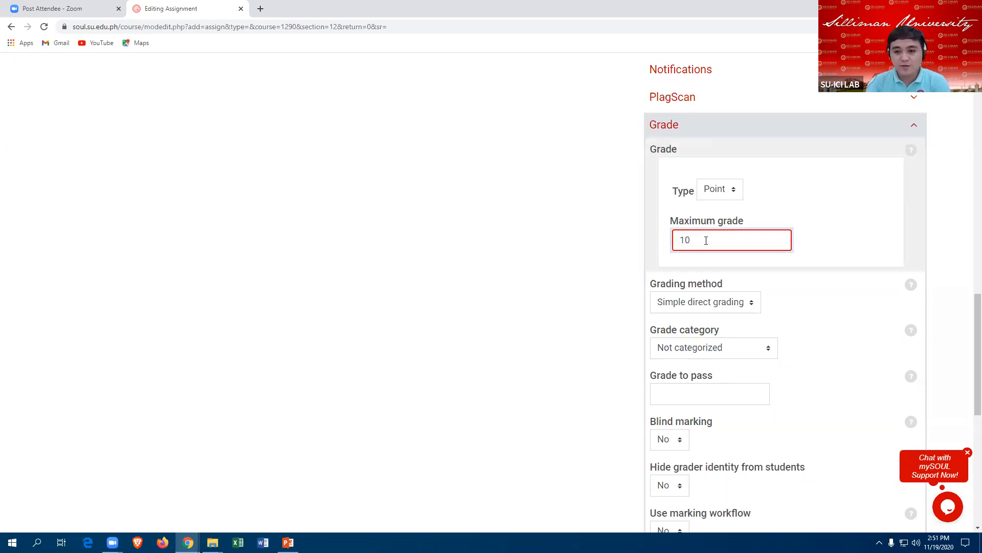
{"action": "type", "text": "50"}
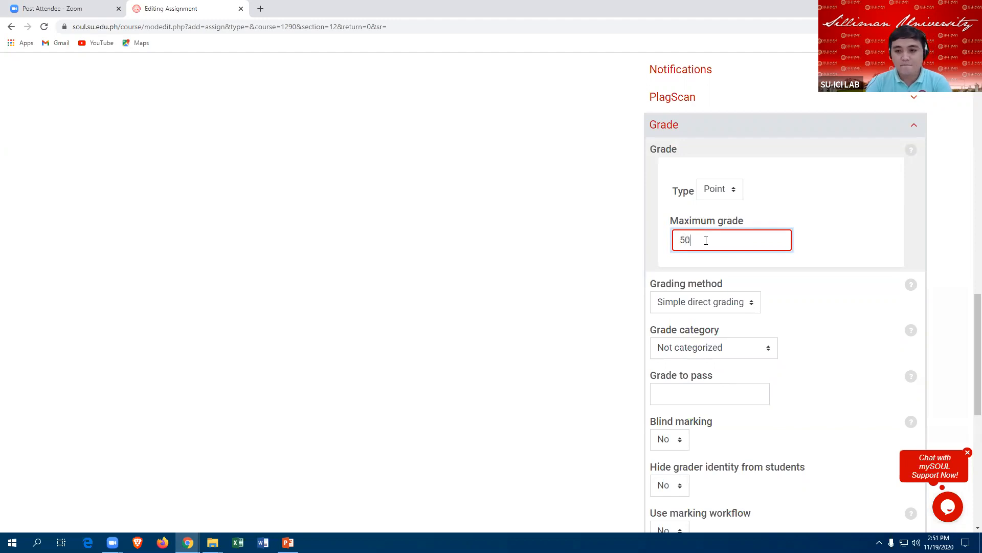
Step: Assign the assignment to the 1st Qtr. Performance Task grade category
{"action": "scroll", "coordinate": [735, 263], "scroll_direction": "down", "scroll_amount": 1}
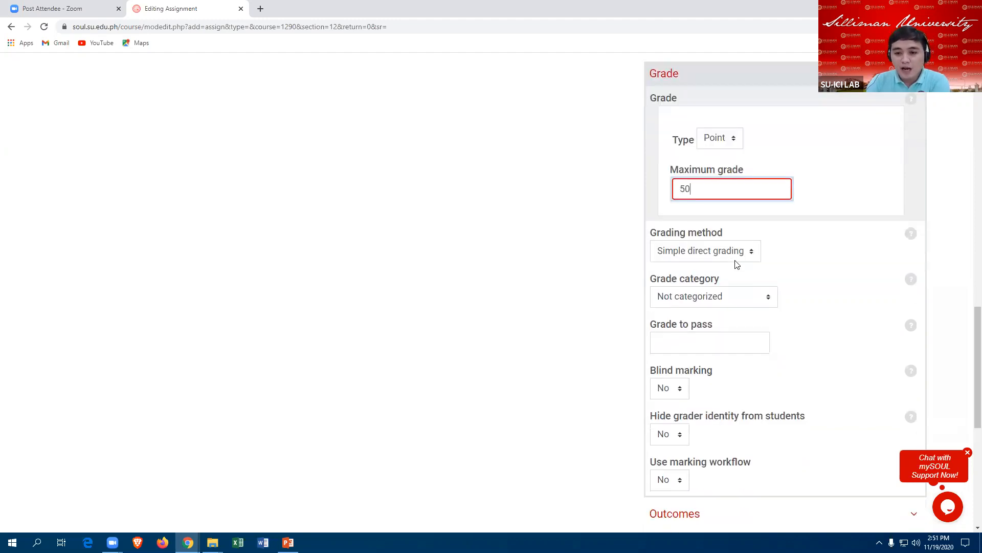
{"action": "scroll", "coordinate": [736, 241], "scroll_direction": "down", "scroll_amount": 1}
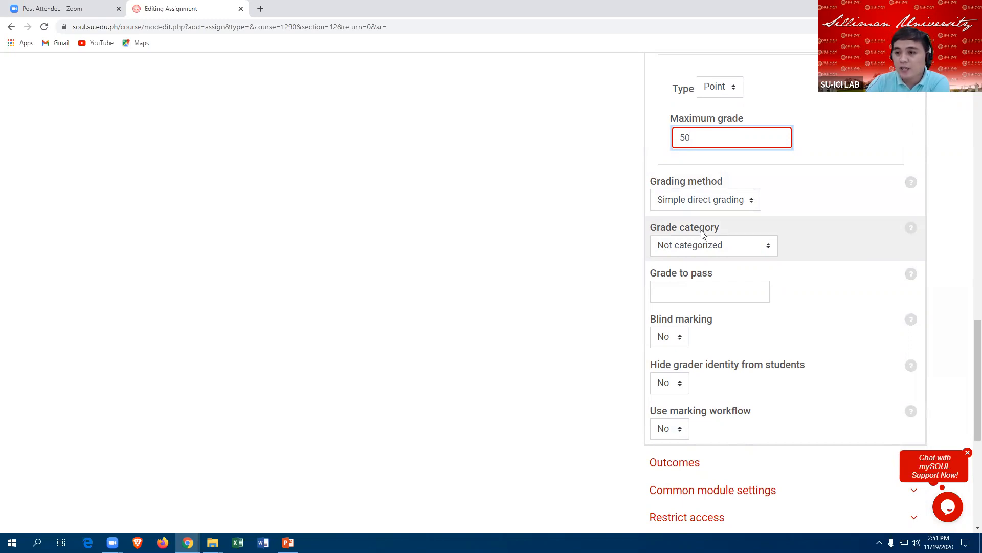
{"action": "left_click", "coordinate": [744, 250]}
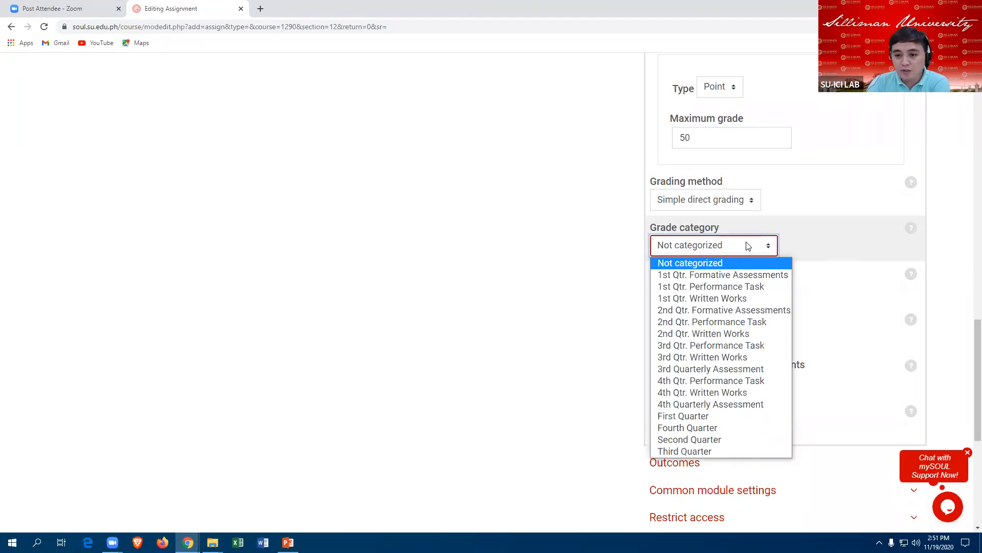
{"action": "left_click", "coordinate": [751, 291]}
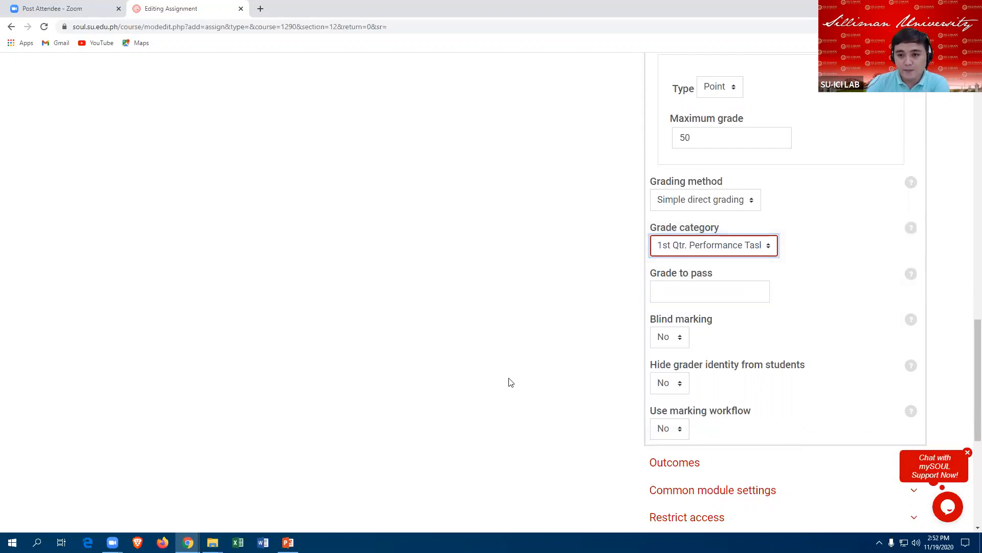
Step: Review the assignment's name, description, due date, availability, submission types, feedback types, submission settings and grade settings
{"action": "scroll", "coordinate": [509, 381], "scroll_direction": "up", "scroll_amount": 6}
{"action": "scroll", "coordinate": [509, 381], "scroll_direction": "up", "scroll_amount": 12}
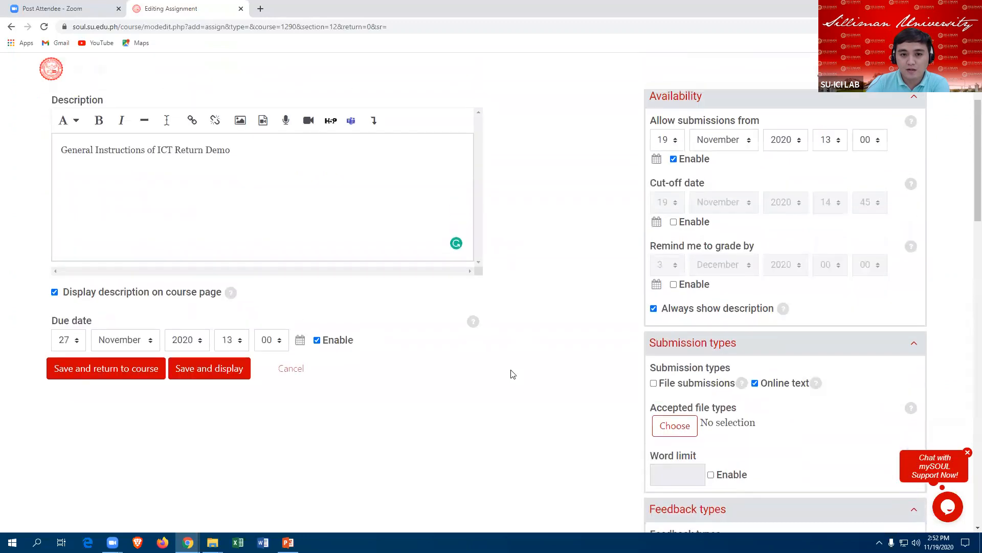
{"action": "scroll", "coordinate": [513, 371], "scroll_direction": "up", "scroll_amount": 1}
{"action": "scroll", "coordinate": [514, 371], "scroll_direction": "down", "scroll_amount": 1}
{"action": "scroll", "coordinate": [516, 368], "scroll_direction": "up", "scroll_amount": 1}
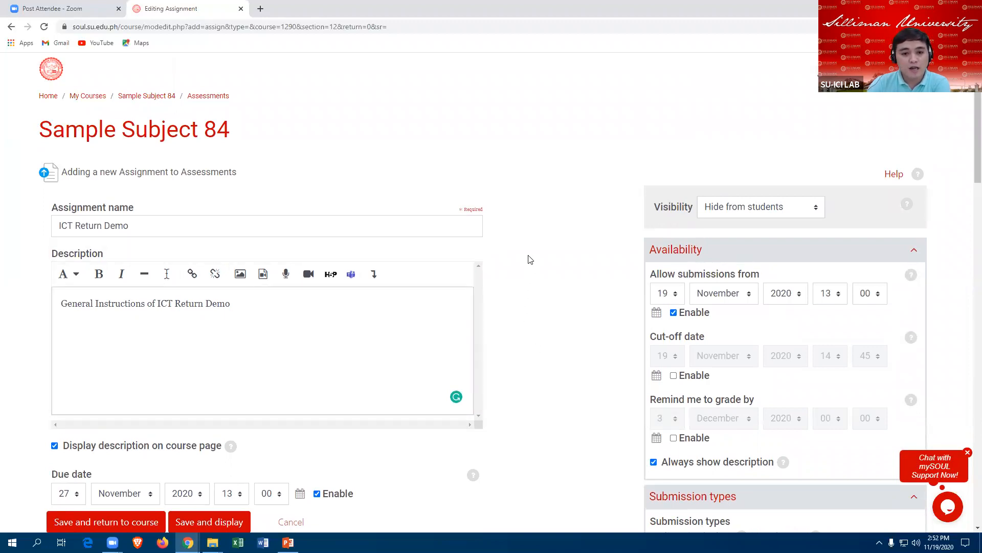
{"action": "left_click", "coordinate": [172, 225]}
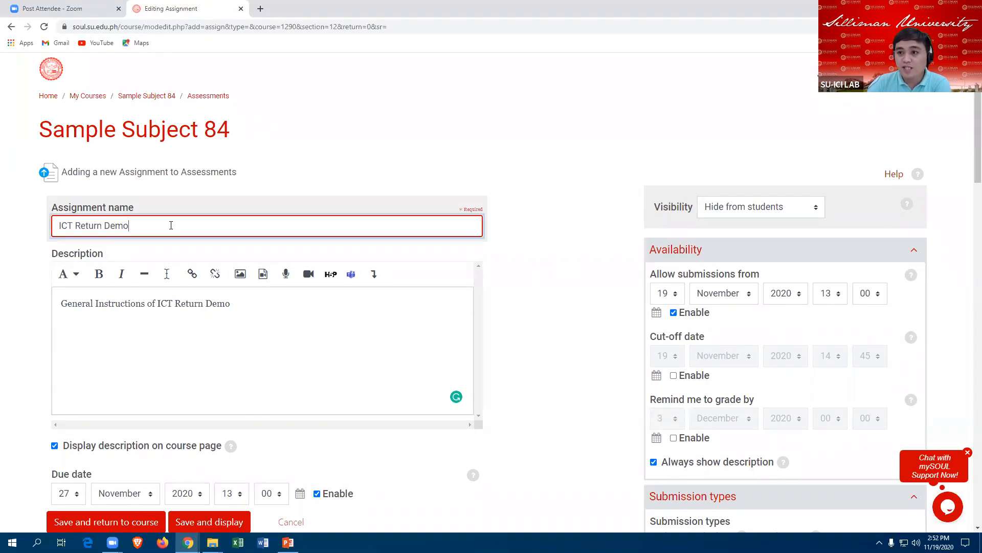
{"action": "left_click", "coordinate": [262, 309]}
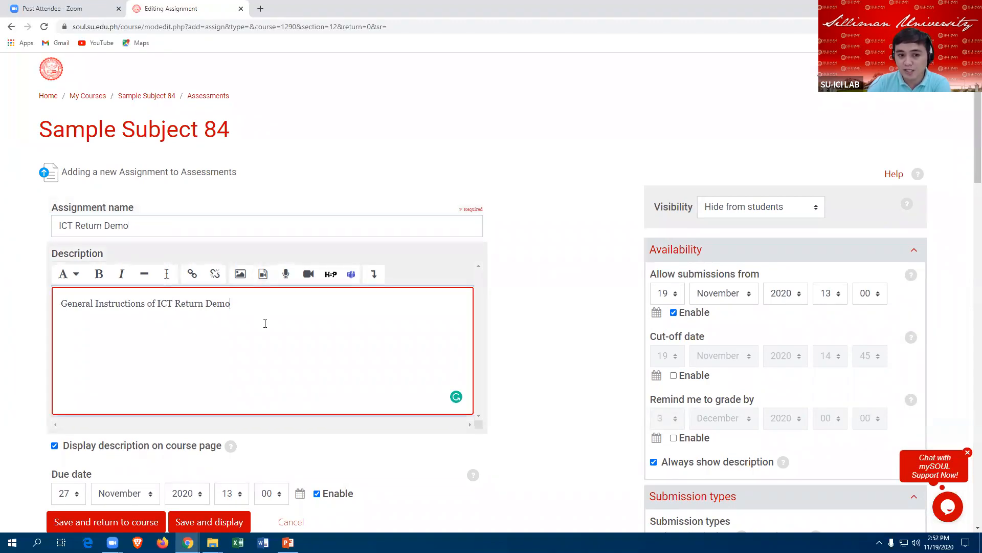
{"action": "scroll", "coordinate": [263, 343], "scroll_direction": "down", "scroll_amount": 1}
{"action": "scroll", "coordinate": [263, 343], "scroll_direction": "down", "scroll_amount": 2}
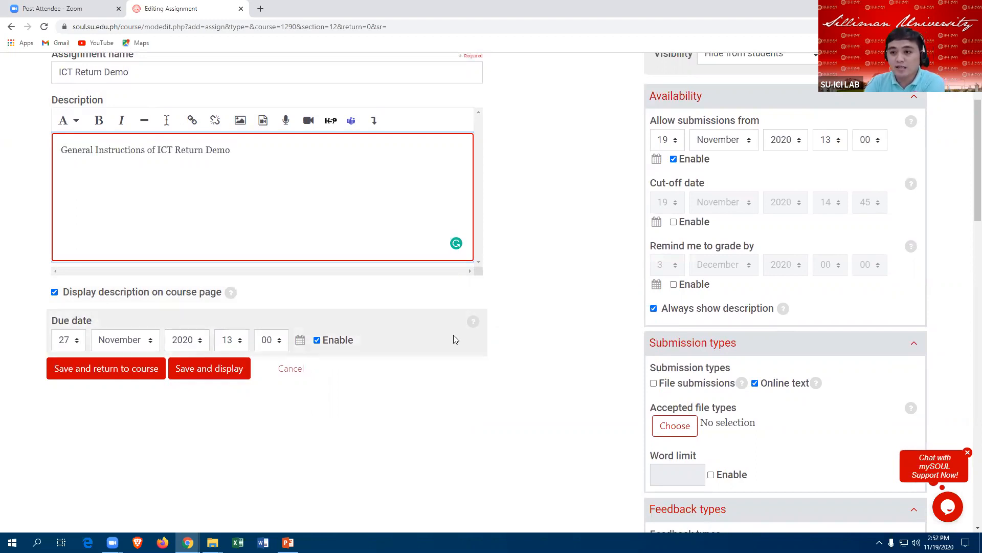
{"action": "scroll", "coordinate": [572, 289], "scroll_direction": "up", "scroll_amount": 3}
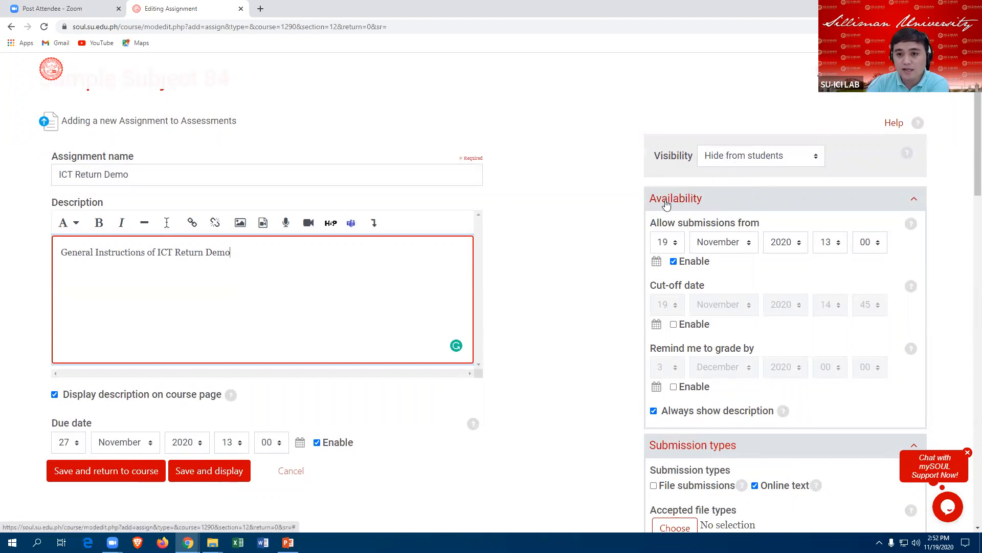
{"action": "scroll", "coordinate": [665, 199], "scroll_direction": "down", "scroll_amount": 1}
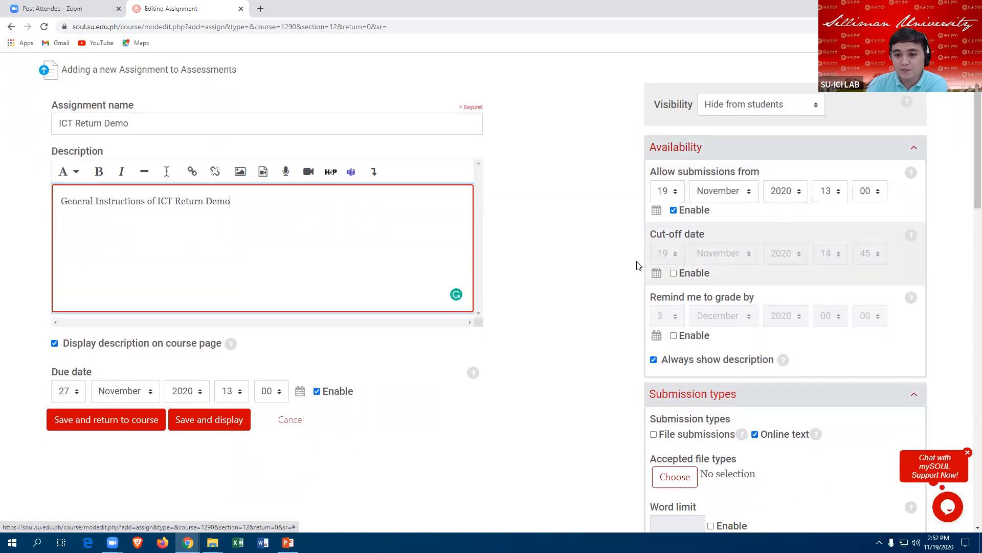
{"action": "scroll", "coordinate": [625, 287], "scroll_direction": "down", "scroll_amount": 3}
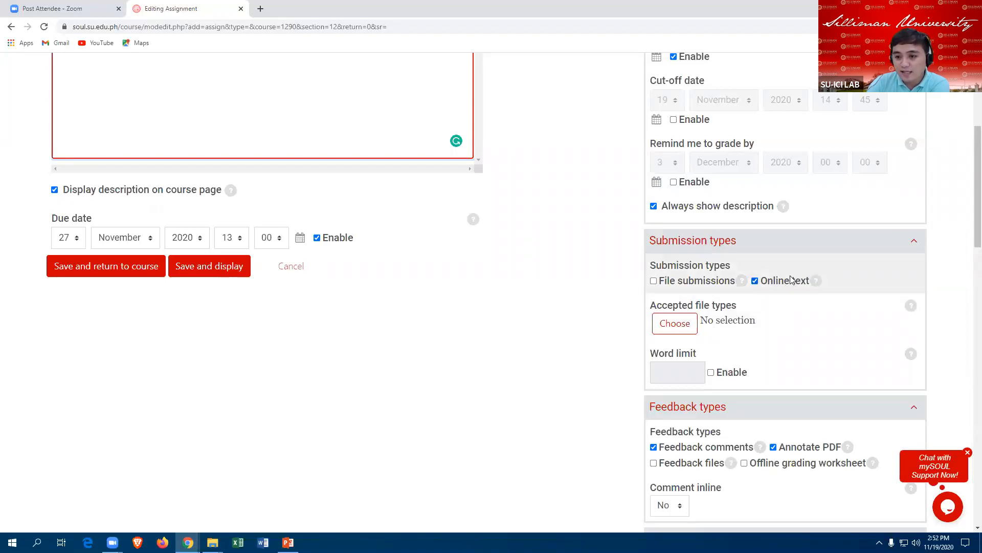
{"action": "scroll", "coordinate": [561, 234], "scroll_direction": "up", "scroll_amount": 2}
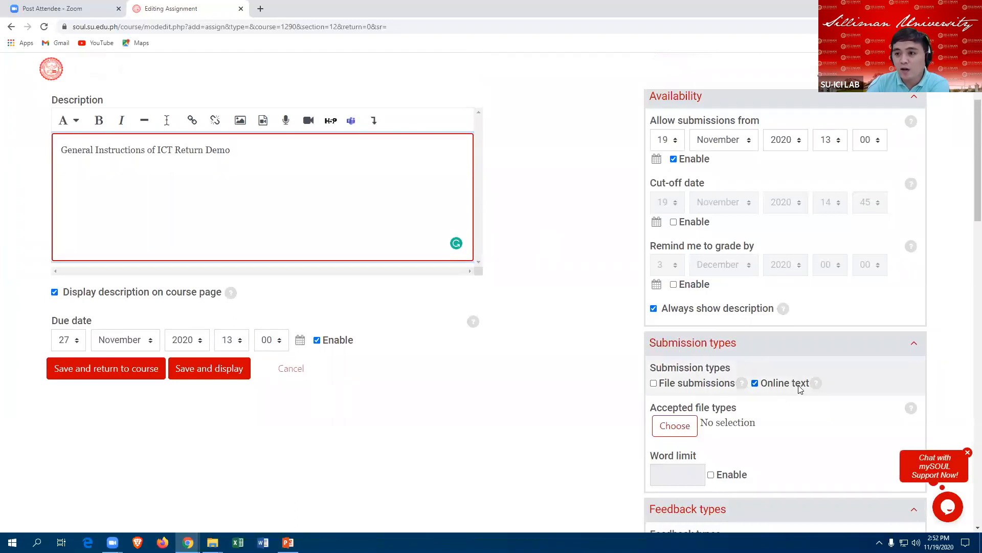
{"action": "scroll", "coordinate": [794, 379], "scroll_direction": "down", "scroll_amount": 1}
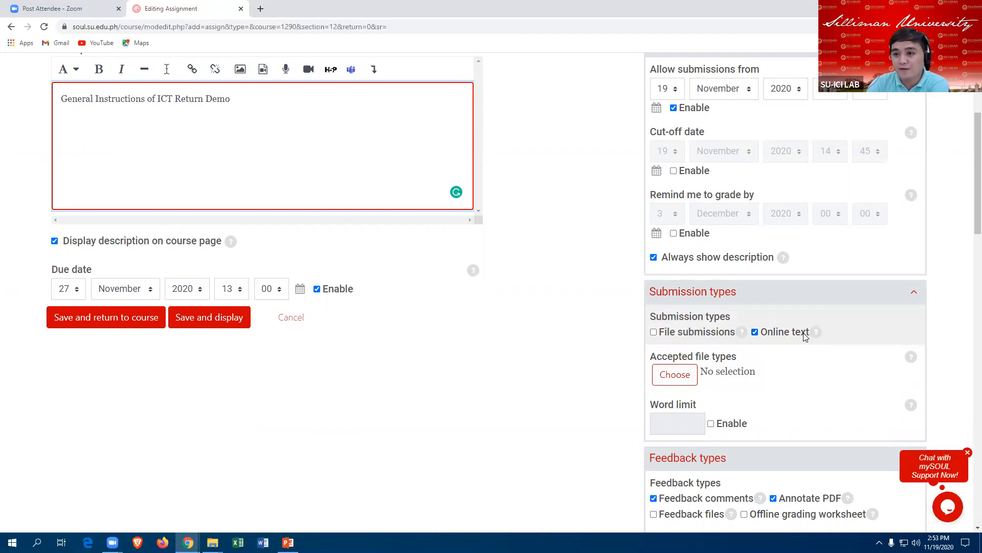
{"action": "scroll", "coordinate": [787, 325], "scroll_direction": "down", "scroll_amount": 5}
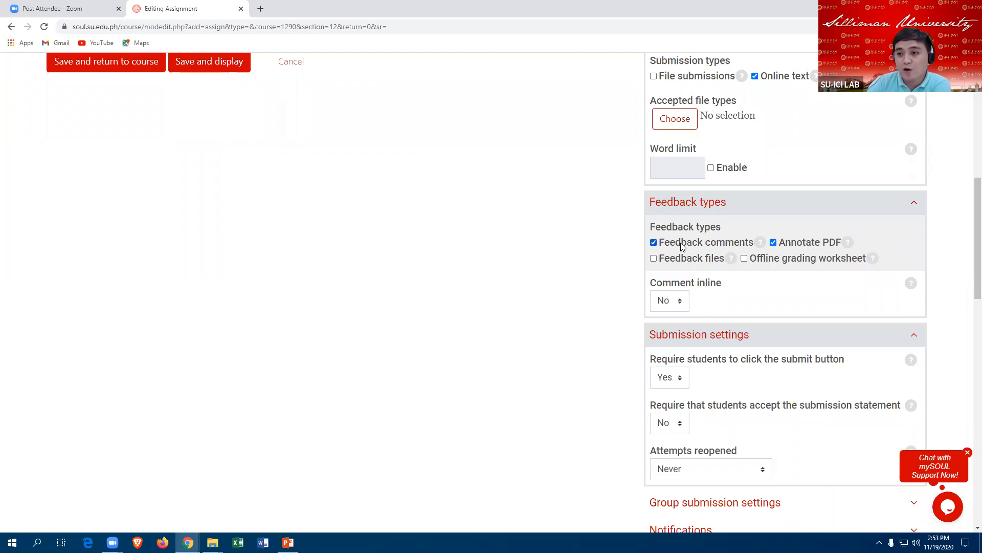
{"action": "scroll", "coordinate": [706, 302], "scroll_direction": "down", "scroll_amount": 2}
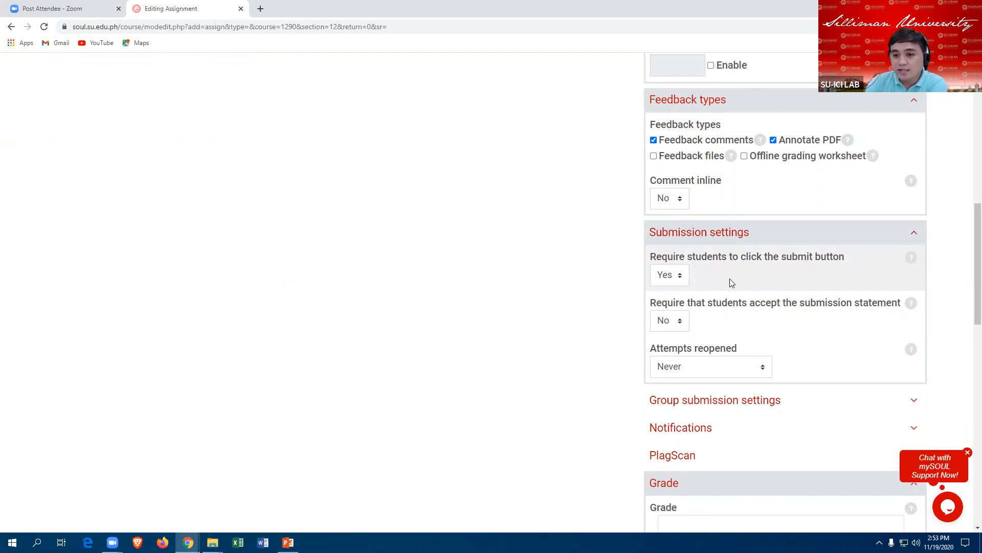
{"action": "scroll", "coordinate": [717, 266], "scroll_direction": "down", "scroll_amount": 3}
{"action": "scroll", "coordinate": [717, 266], "scroll_direction": "down", "scroll_amount": 3}
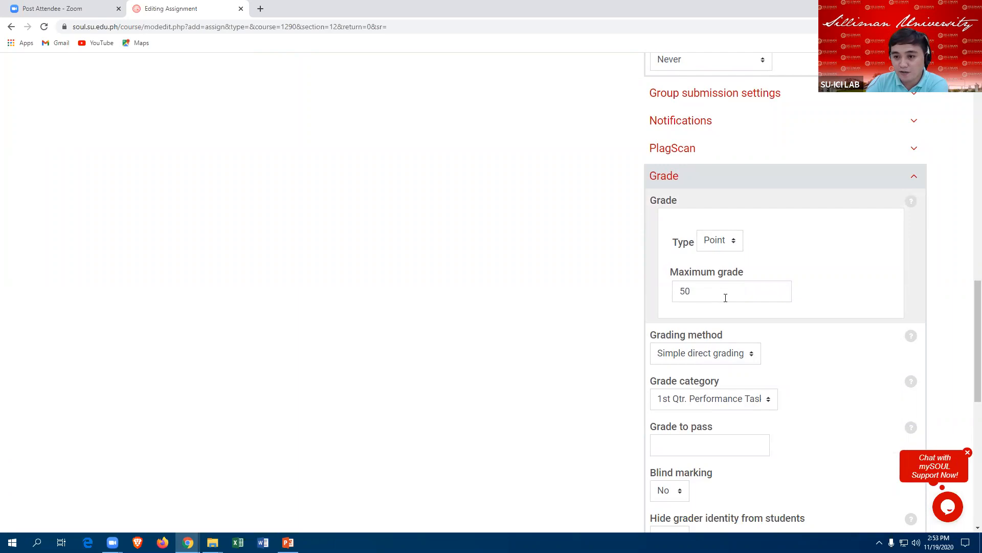
{"action": "scroll", "coordinate": [725, 297], "scroll_direction": "down", "scroll_amount": 2}
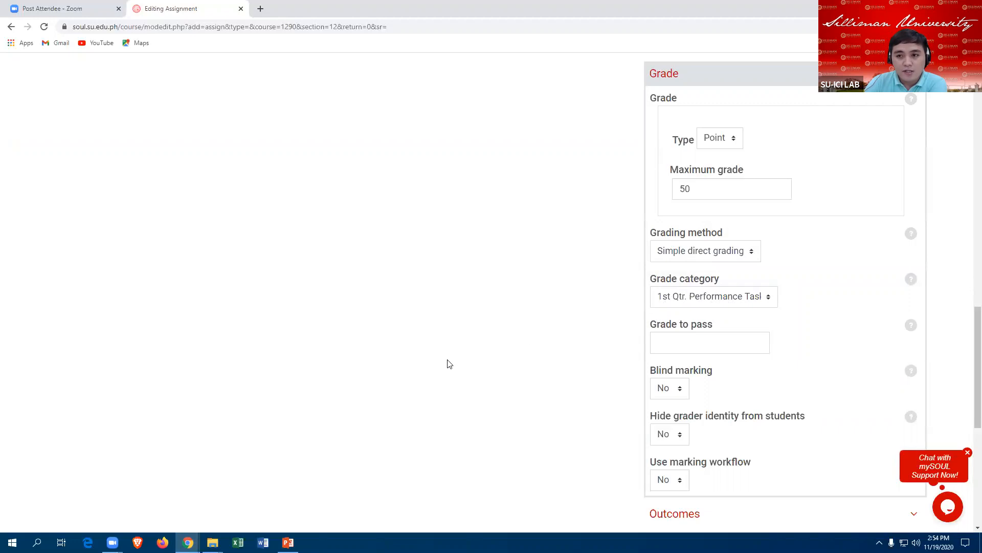
Step: Save the ICT Return Demo assignment and return to the course page
{"action": "scroll", "coordinate": [445, 360], "scroll_direction": "up", "scroll_amount": 10}
{"action": "scroll", "coordinate": [457, 343], "scroll_direction": "up", "scroll_amount": 6}
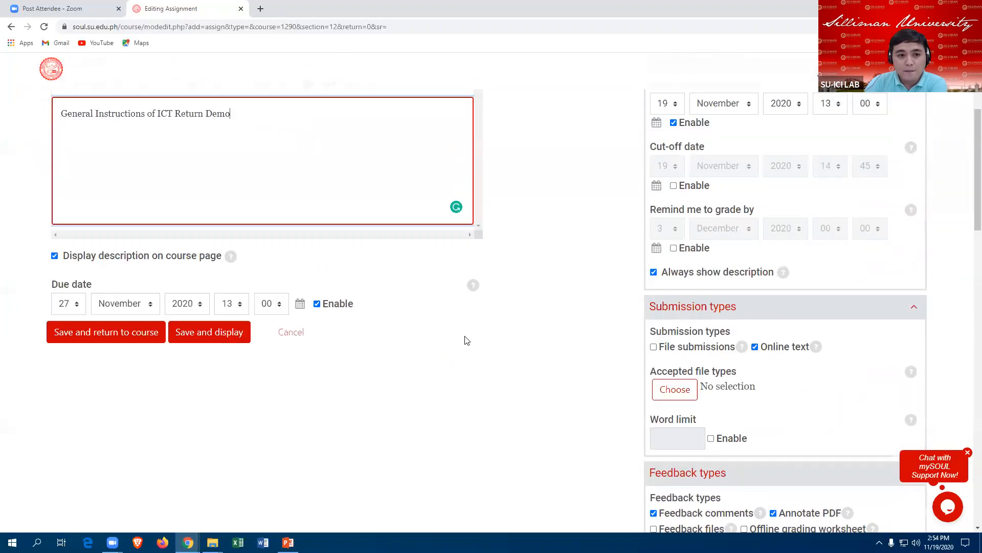
{"action": "scroll", "coordinate": [477, 340], "scroll_direction": "down", "scroll_amount": 1}
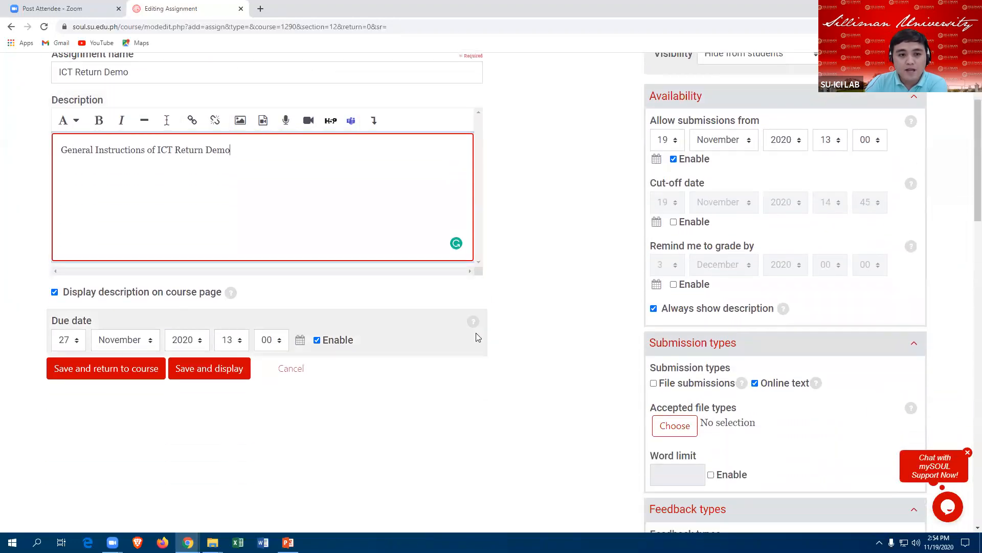
{"action": "scroll", "coordinate": [480, 337], "scroll_direction": "up", "scroll_amount": 2}
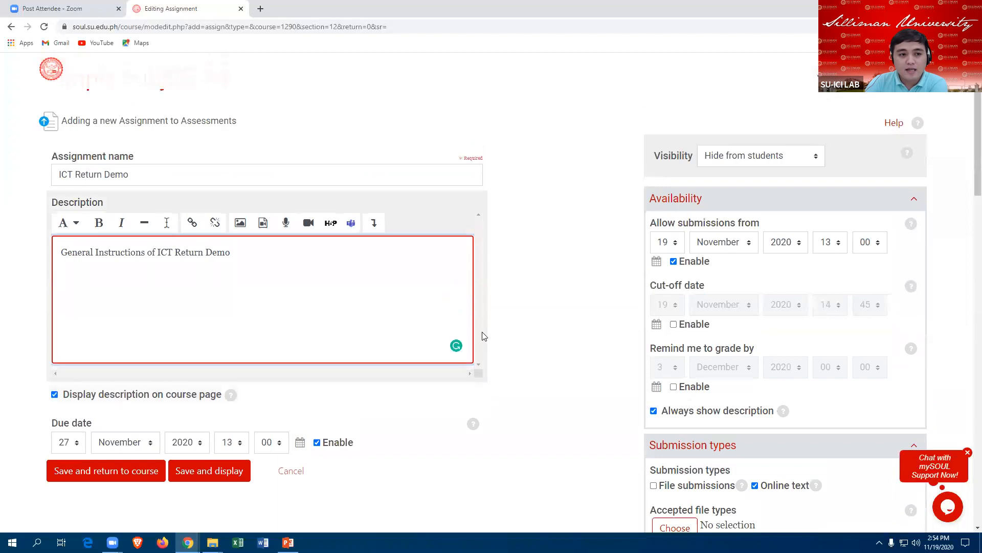
{"action": "left_click", "coordinate": [100, 476]}
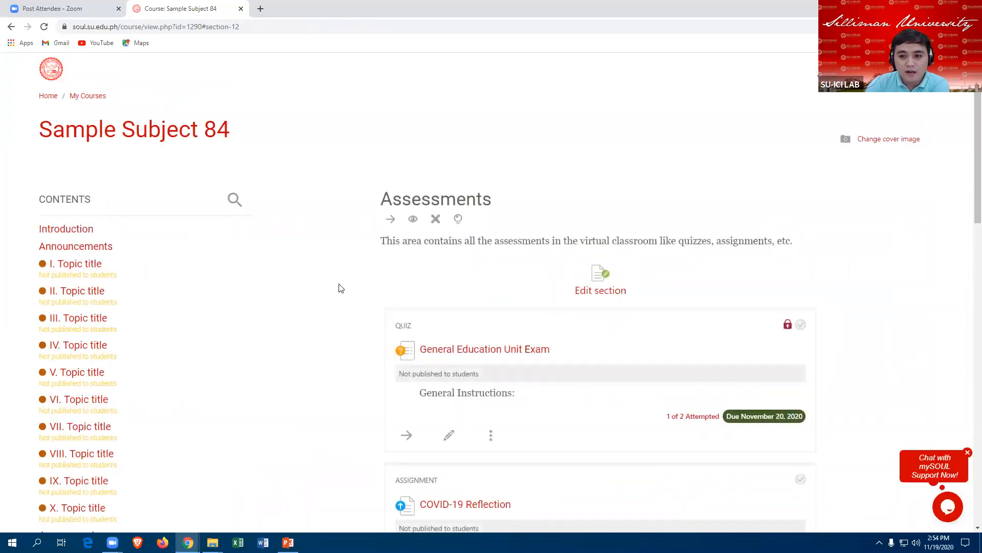
Step: Make the ICT Return Demo assignment in the Assessments section visible to students
{"action": "scroll", "coordinate": [343, 287], "scroll_direction": "down", "scroll_amount": 10}
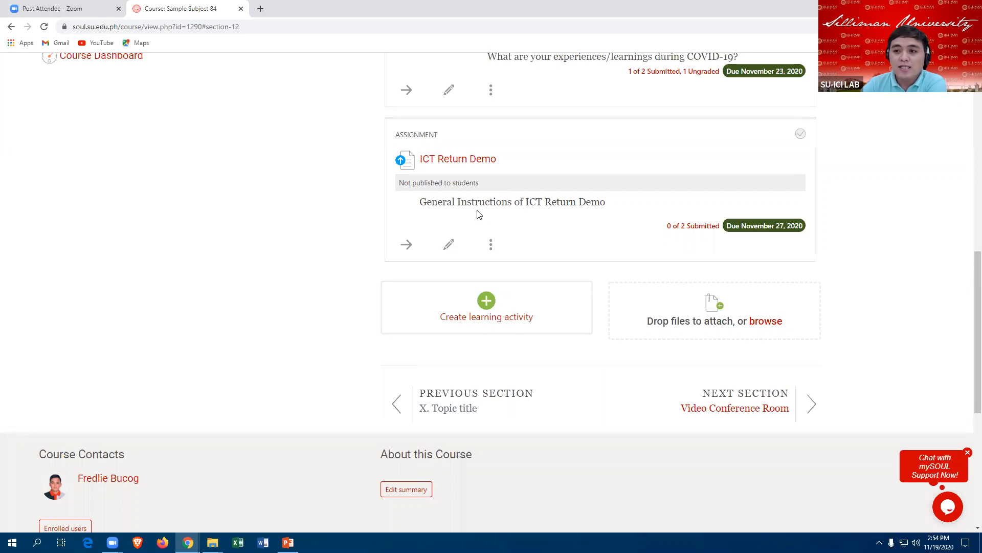
{"action": "left_click", "coordinate": [493, 248]}
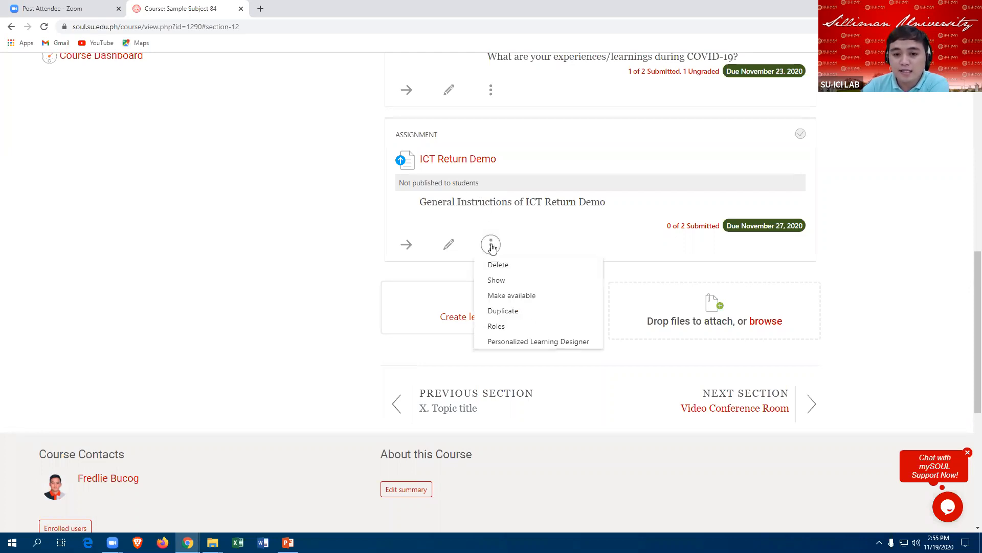
{"action": "left_click", "coordinate": [496, 281]}
{"action": "scroll", "coordinate": [337, 239], "scroll_direction": "up", "scroll_amount": 1}
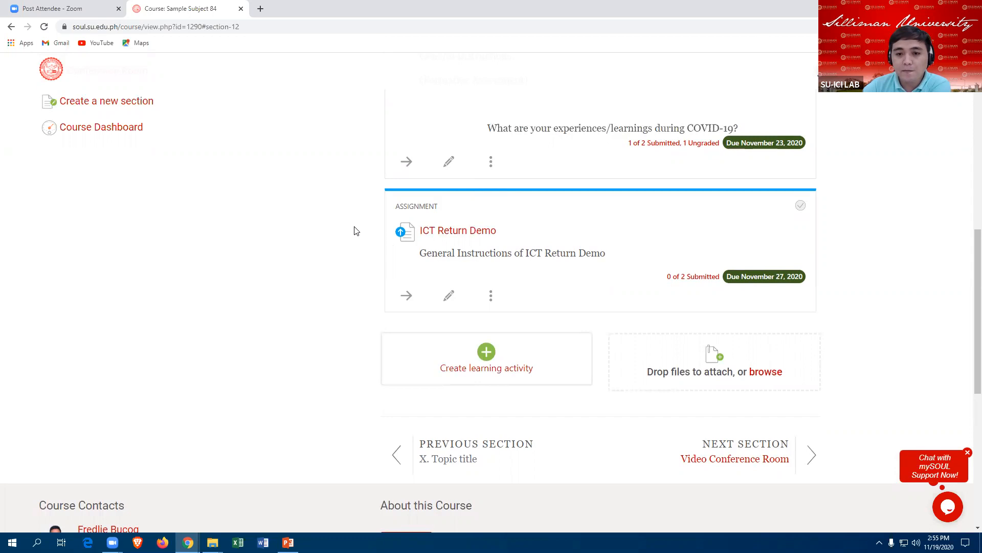
{"action": "scroll", "coordinate": [357, 231], "scroll_direction": "up", "scroll_amount": 1}
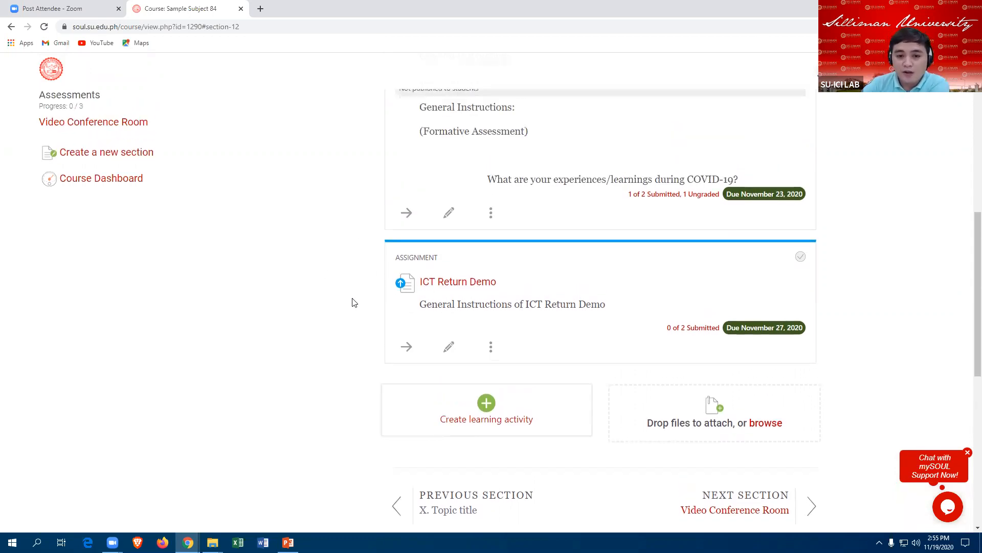
Step: Open the ICT Return Demo assignment as teacher and check its title, due date and general instructions
{"action": "left_click", "coordinate": [444, 286]}
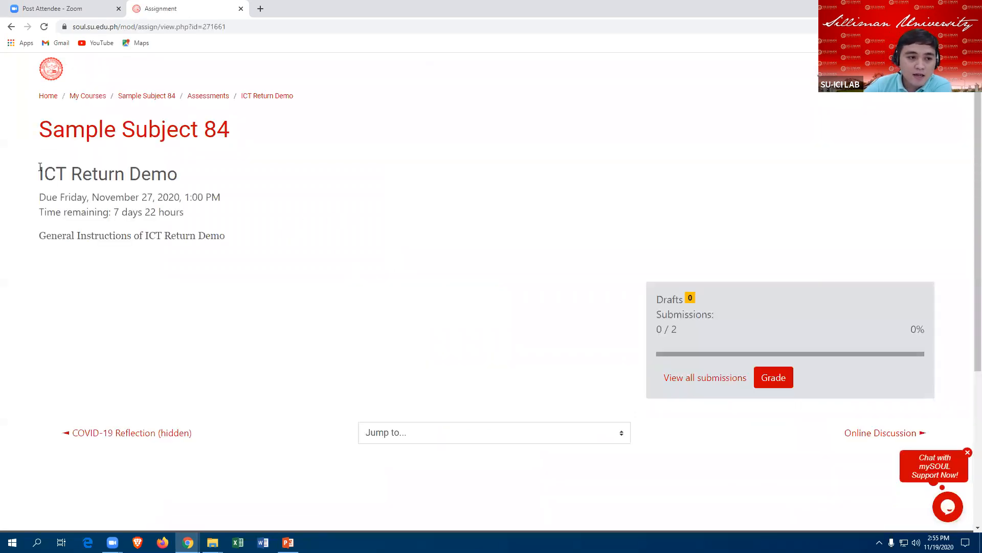
{"action": "left_click_drag", "start_coordinate": [40, 171], "coordinate": [177, 166]}
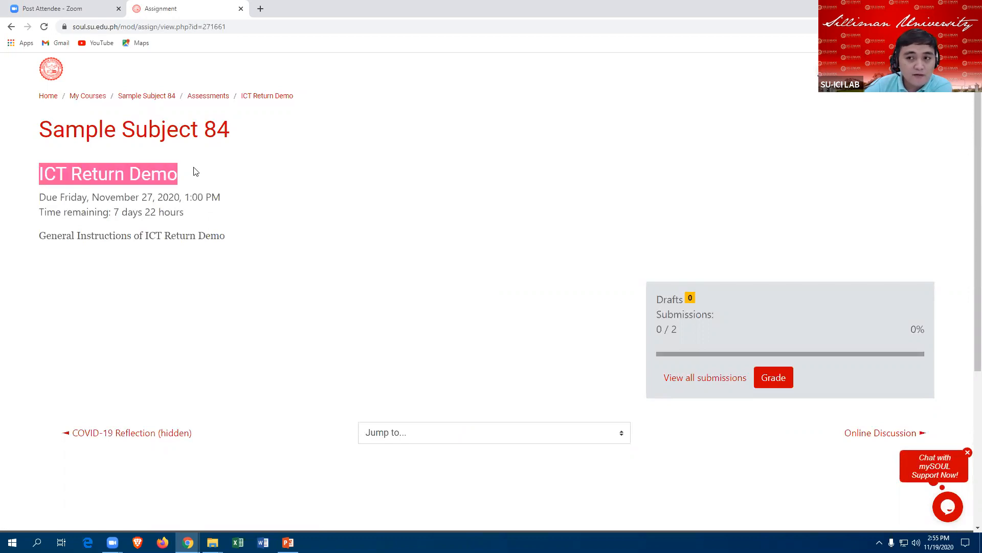
{"action": "left_click_drag", "start_coordinate": [41, 198], "coordinate": [248, 205]}
{"action": "left_click_drag", "start_coordinate": [40, 235], "coordinate": [266, 237]}
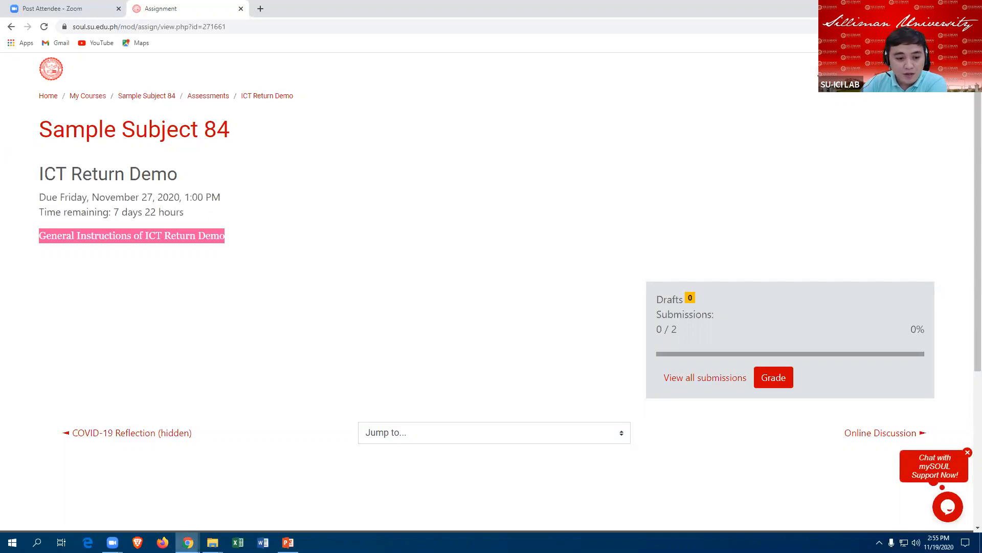
Step: Switch to the student account's browser window and open the ICT Return Demo assignment in Sample Subject 84's Assessments section
{"action": "mouse_move", "coordinate": [188, 542]}
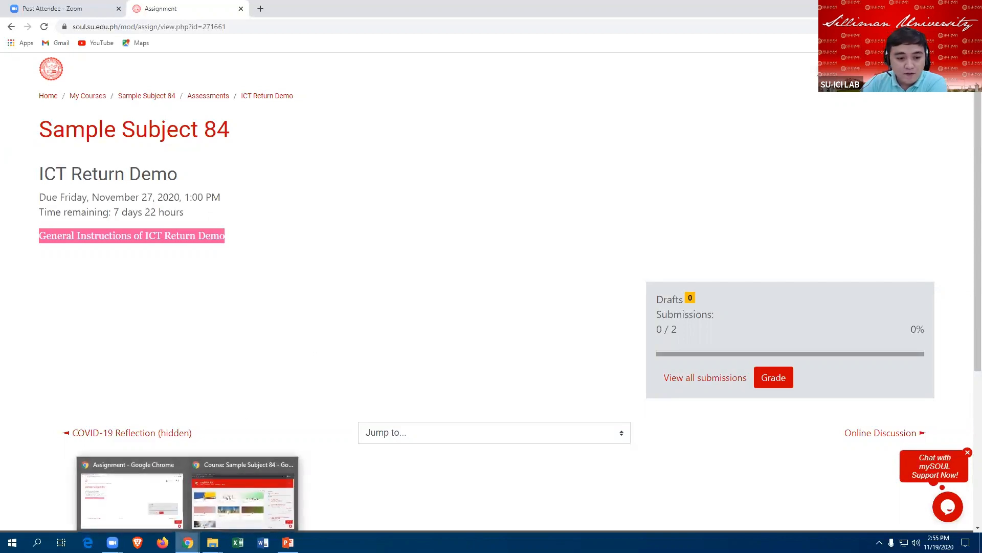
{"action": "left_click", "coordinate": [239, 489]}
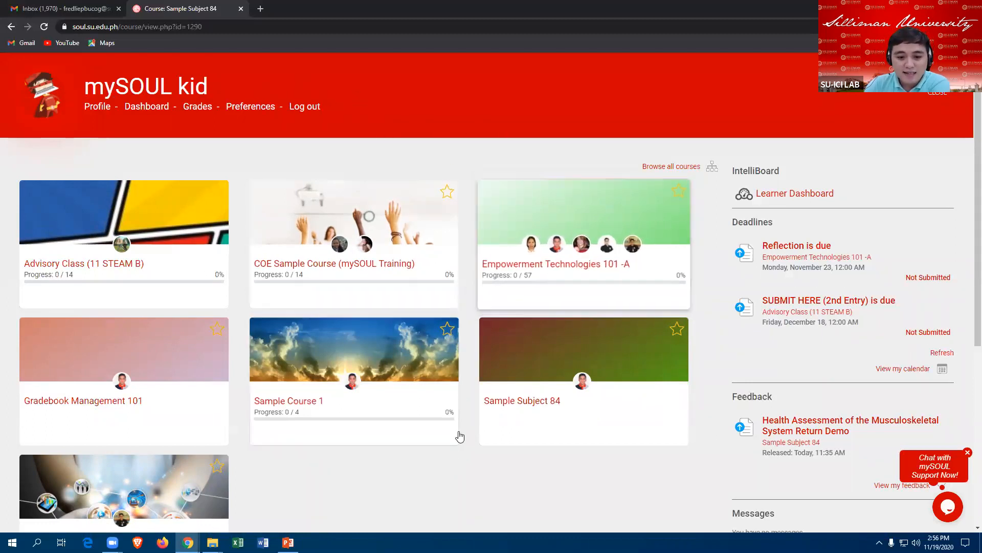
{"action": "scroll", "coordinate": [477, 455], "scroll_direction": "down", "scroll_amount": 3}
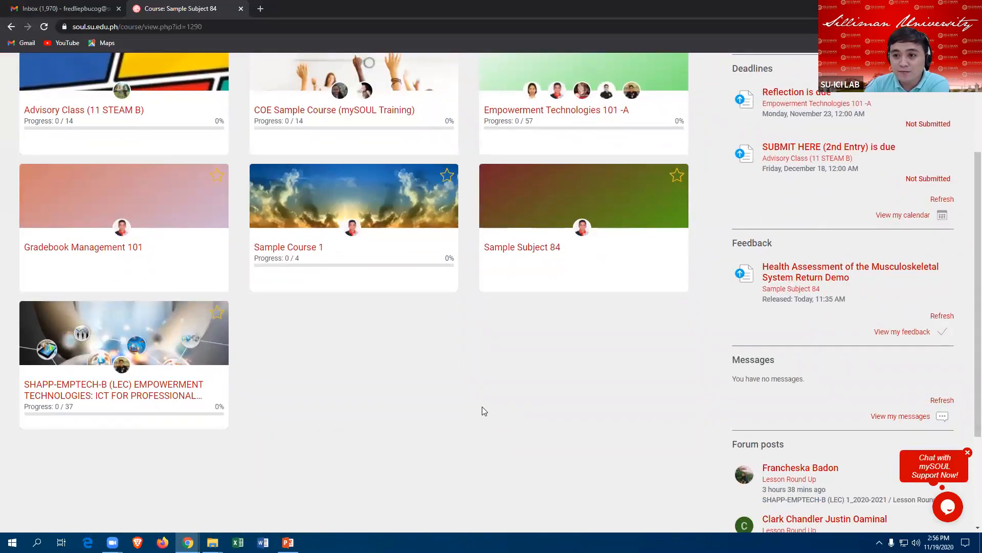
{"action": "left_click", "coordinate": [518, 250]}
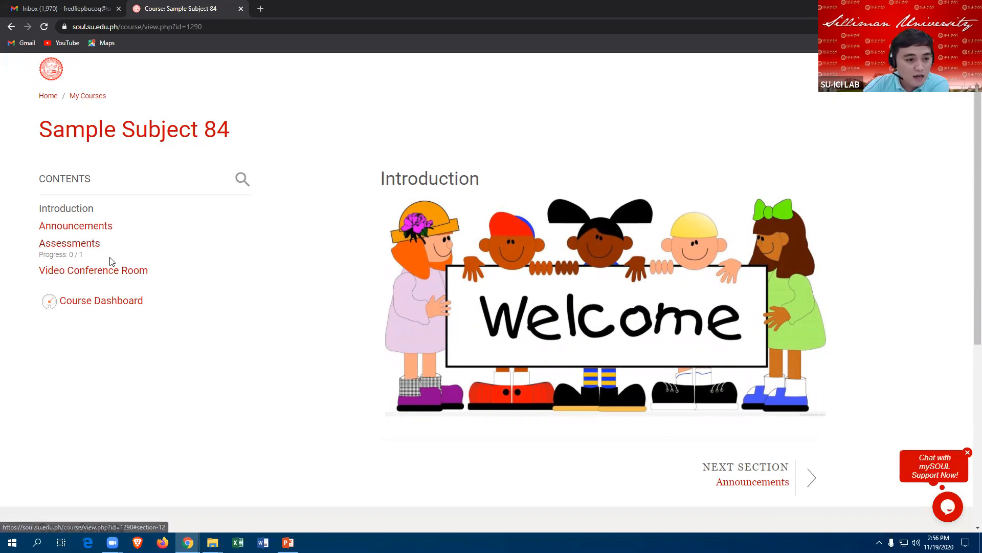
{"action": "left_click", "coordinate": [75, 244]}
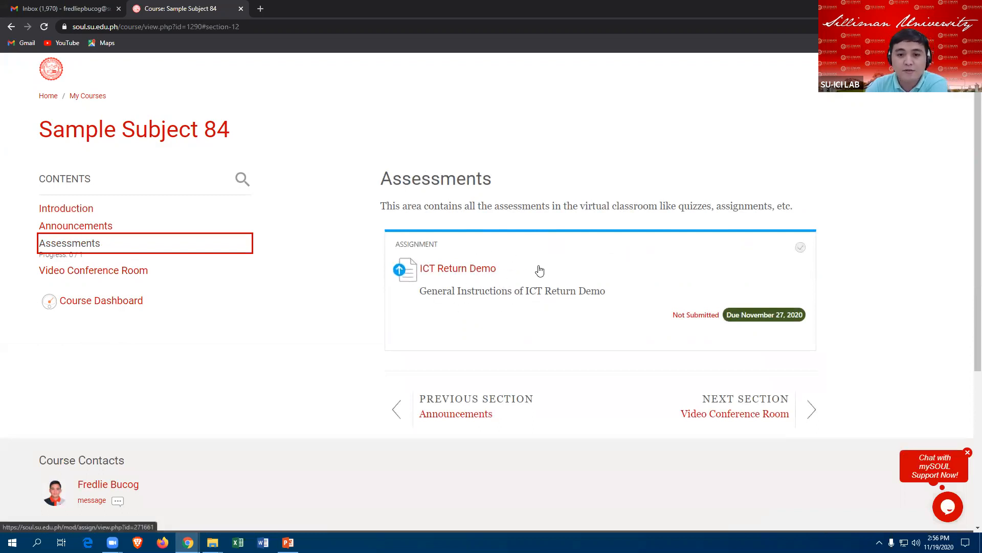
{"action": "left_click", "coordinate": [445, 270]}
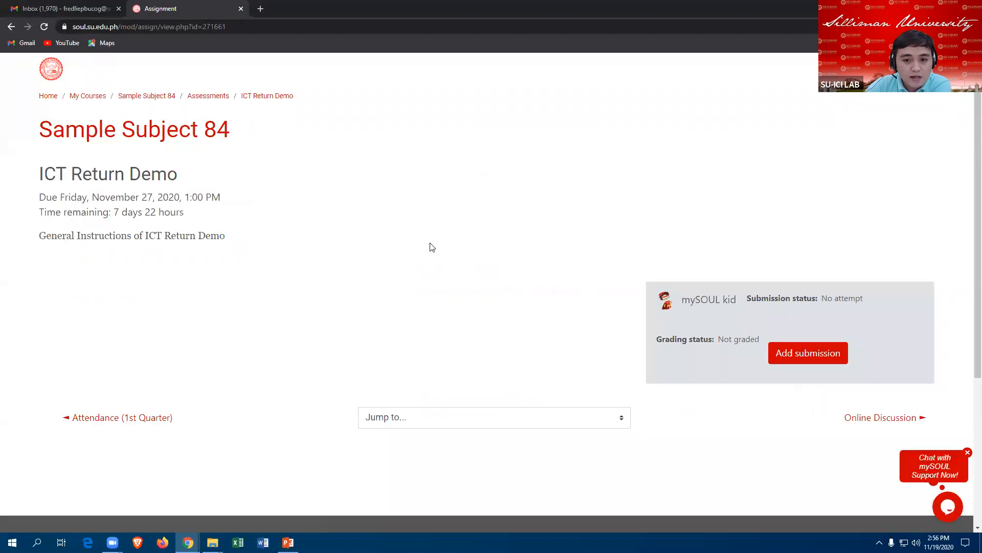
Step: Check the assignment's title, due date and general instructions as the student sees them
{"action": "scroll", "coordinate": [350, 244], "scroll_direction": "down", "scroll_amount": 2}
{"action": "scroll", "coordinate": [320, 237], "scroll_direction": "up", "scroll_amount": 2}
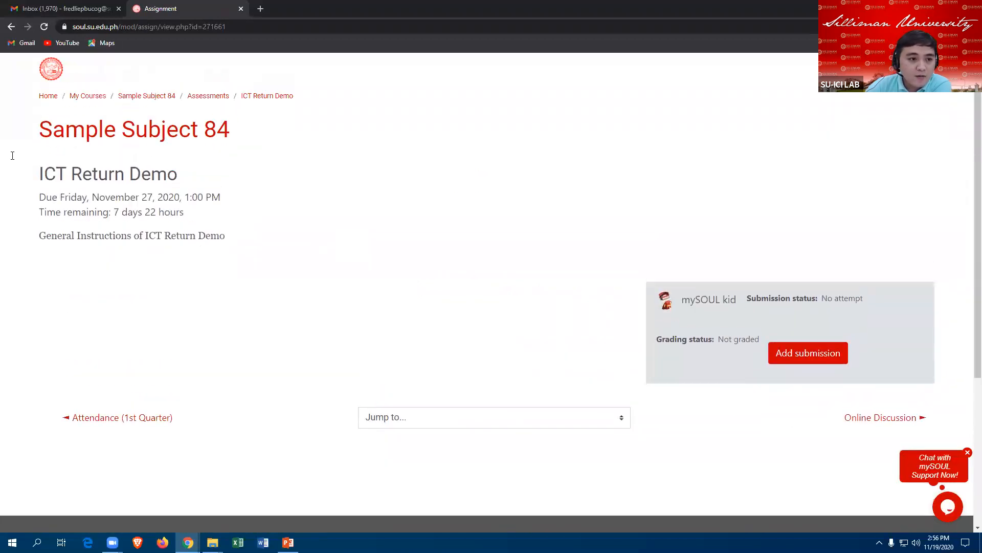
{"action": "left_click_drag", "start_coordinate": [36, 174], "coordinate": [206, 190]}
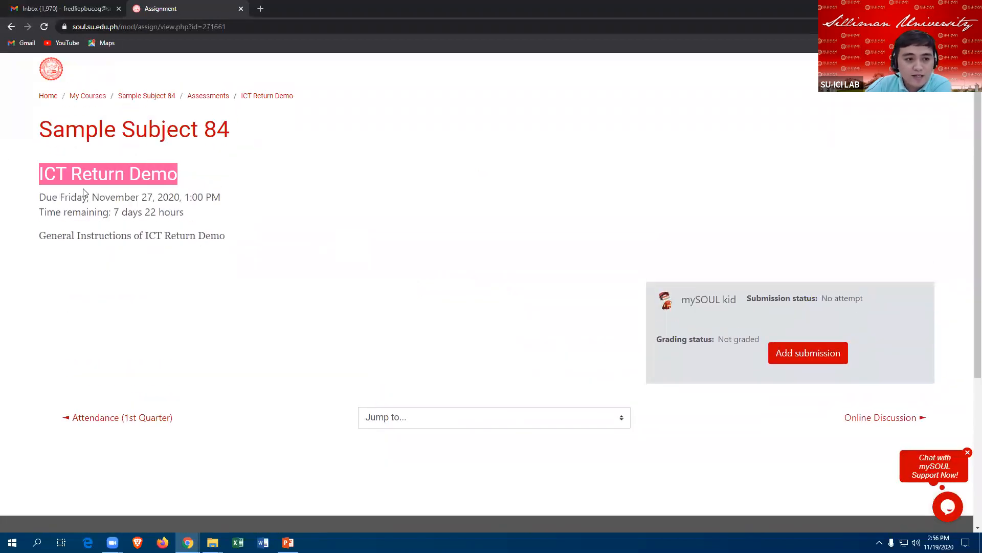
{"action": "left_click_drag", "start_coordinate": [39, 197], "coordinate": [230, 197]}
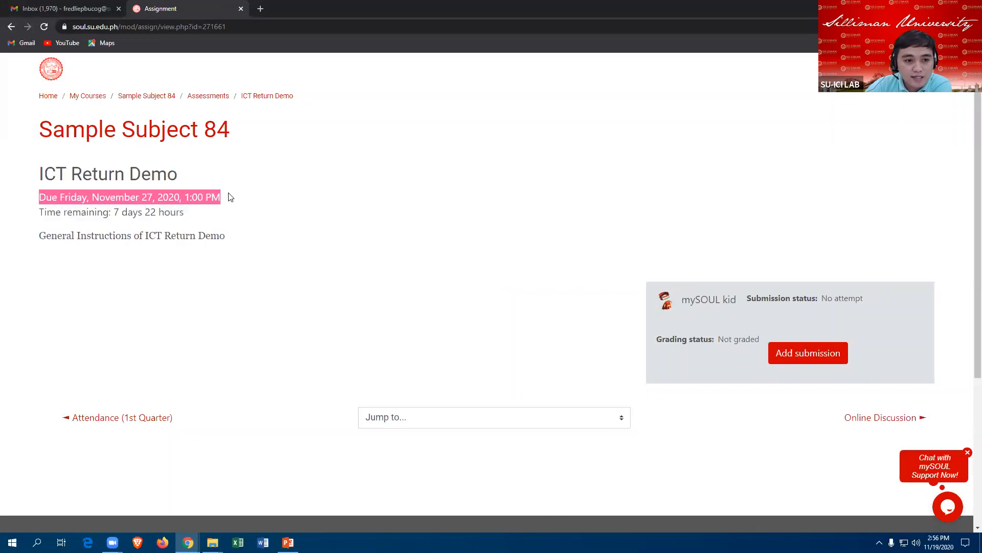
{"action": "left_click_drag", "start_coordinate": [36, 236], "coordinate": [247, 244]}
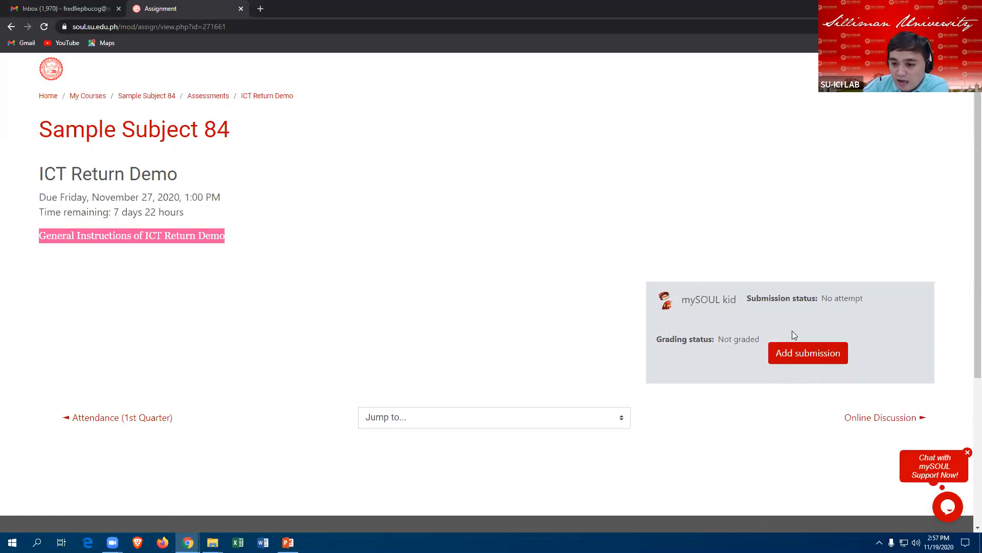
Step: Start a submission for the ICT Return Demo assignment and place the cursor in the online text editor
{"action": "left_click", "coordinate": [819, 362]}
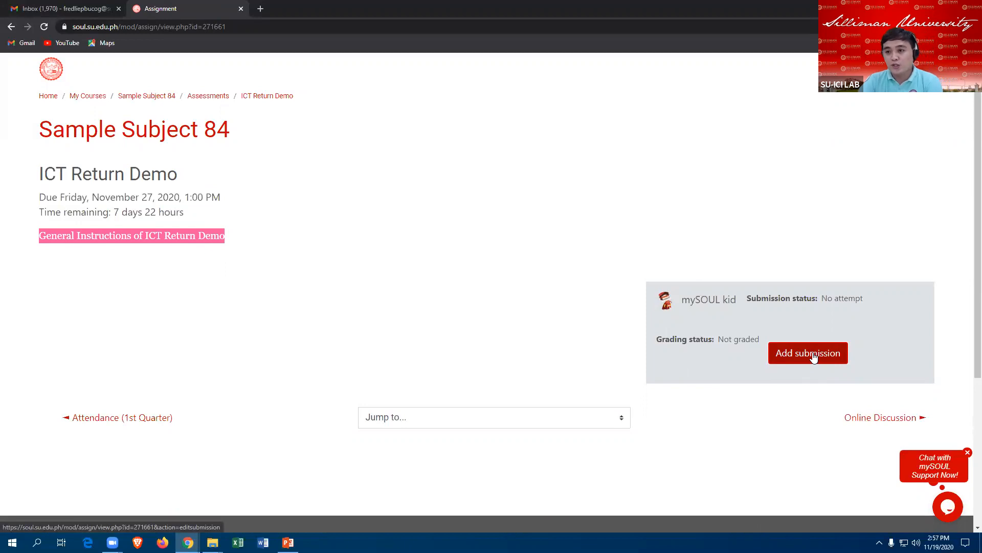
{"action": "left_click", "coordinate": [810, 355]}
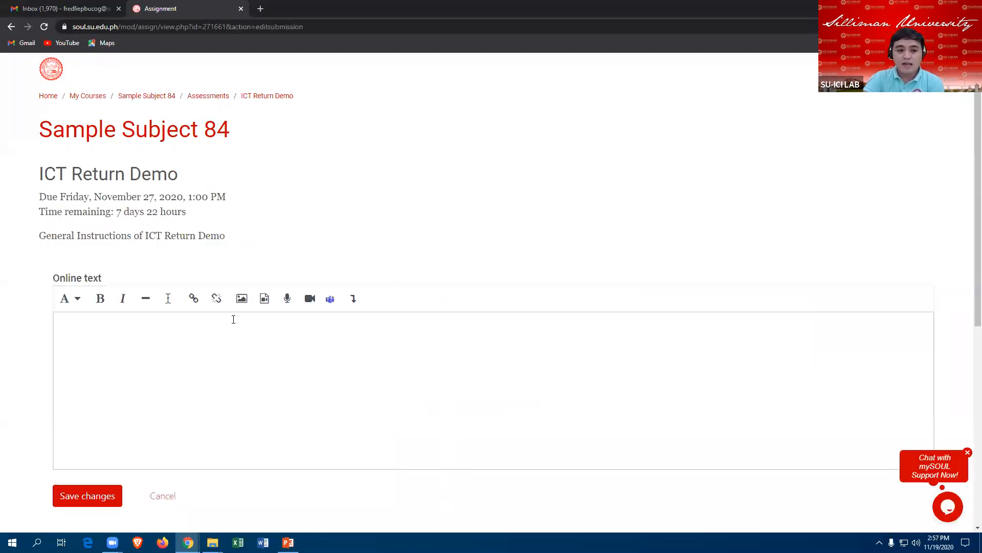
{"action": "scroll", "coordinate": [231, 320], "scroll_direction": "down", "scroll_amount": 1}
{"action": "scroll", "coordinate": [222, 325], "scroll_direction": "down", "scroll_amount": 1}
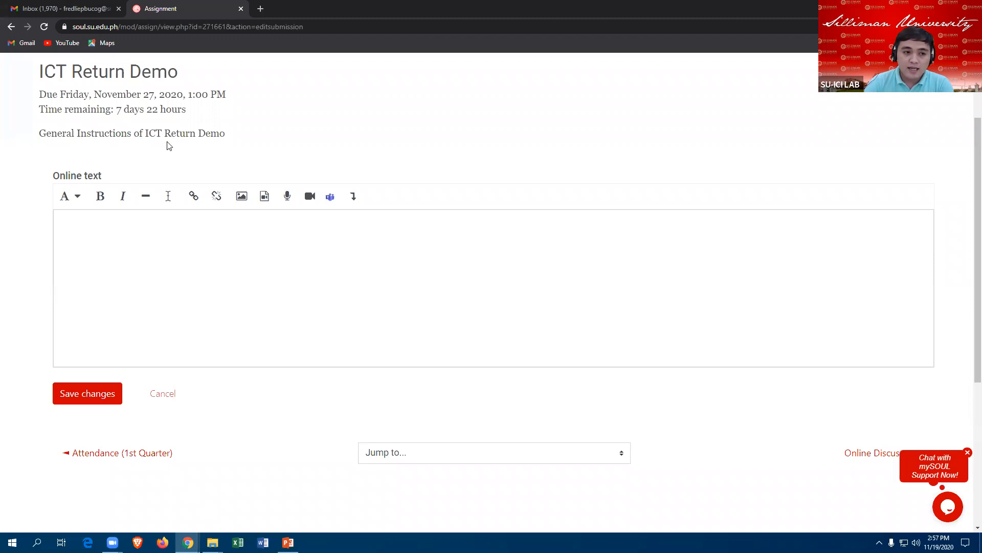
{"action": "left_click", "coordinate": [104, 241]}
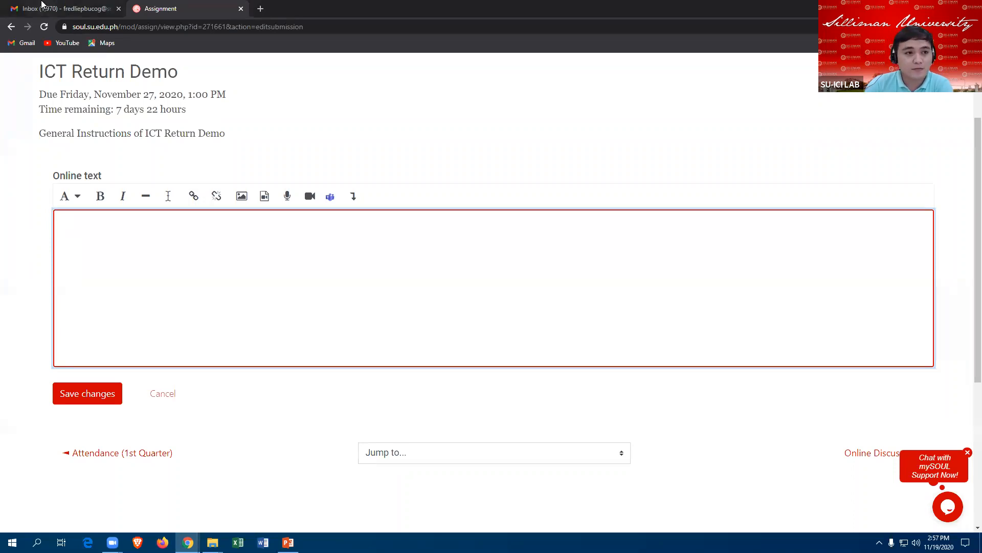
Step: Switch to the student window's Gmail inbox and open Google Drive from it
{"action": "left_click", "coordinate": [57, 6]}
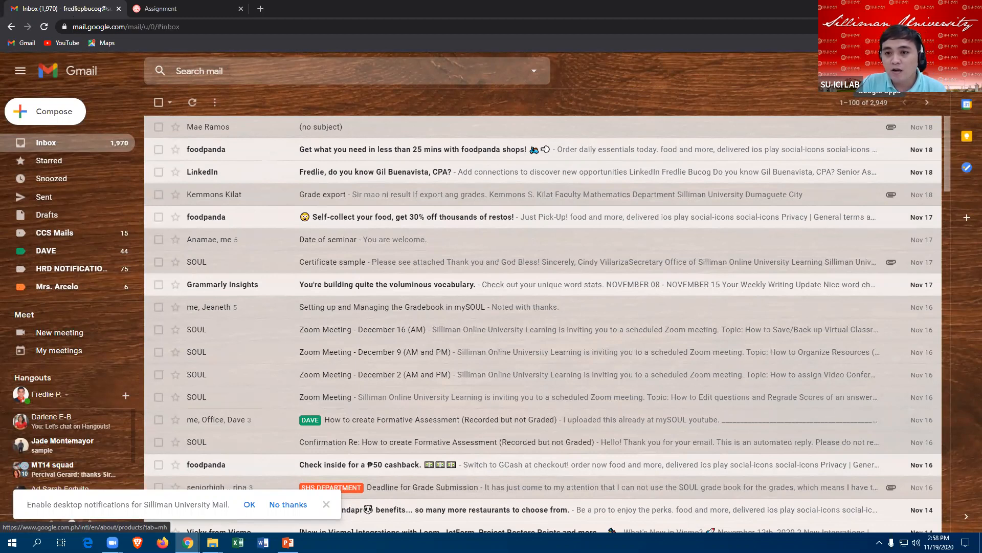
{"action": "left_click", "coordinate": [880, 71]}
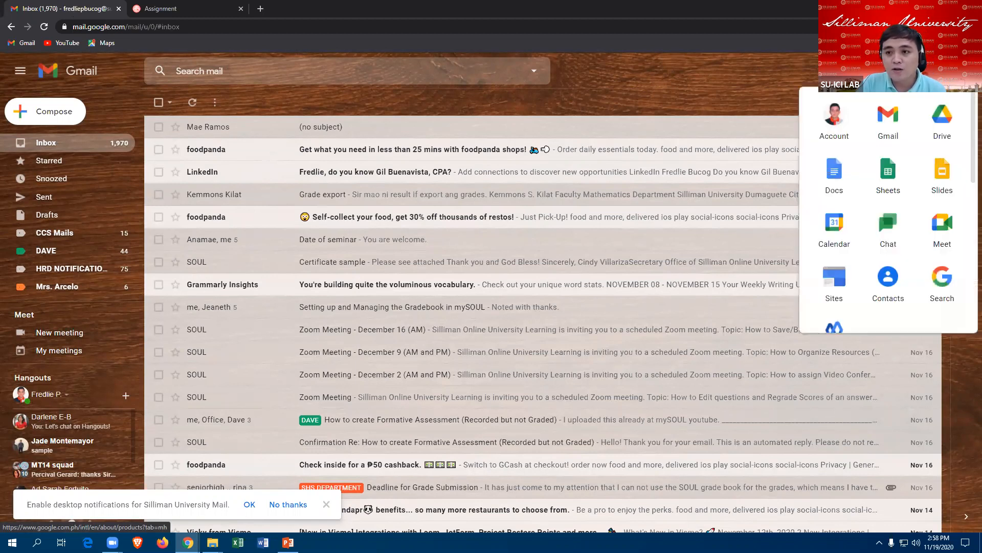
{"action": "left_click", "coordinate": [945, 121]}
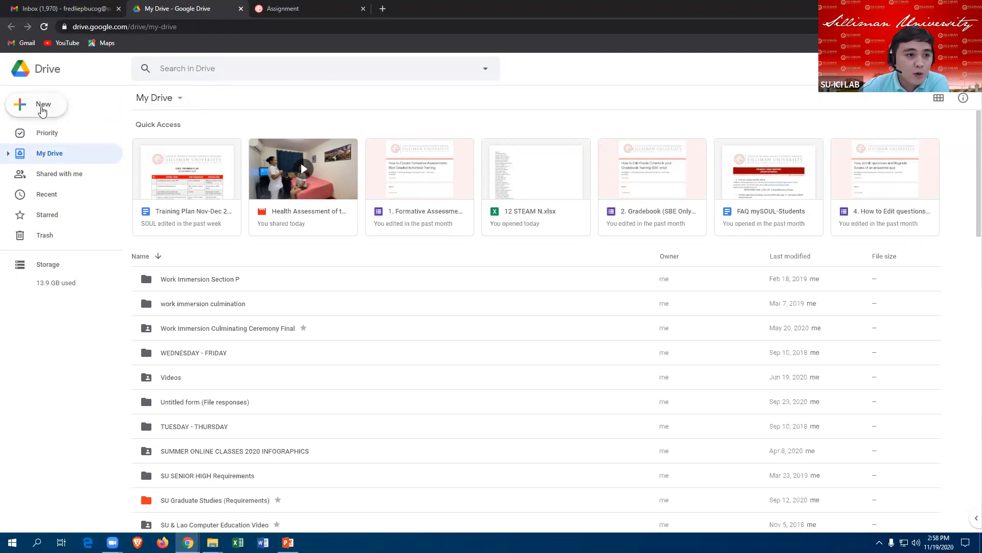
Step: Upload the video "How to Import Questions from a File to your Question Bank" from the Desktop to My Drive
{"action": "left_click", "coordinate": [39, 106]}
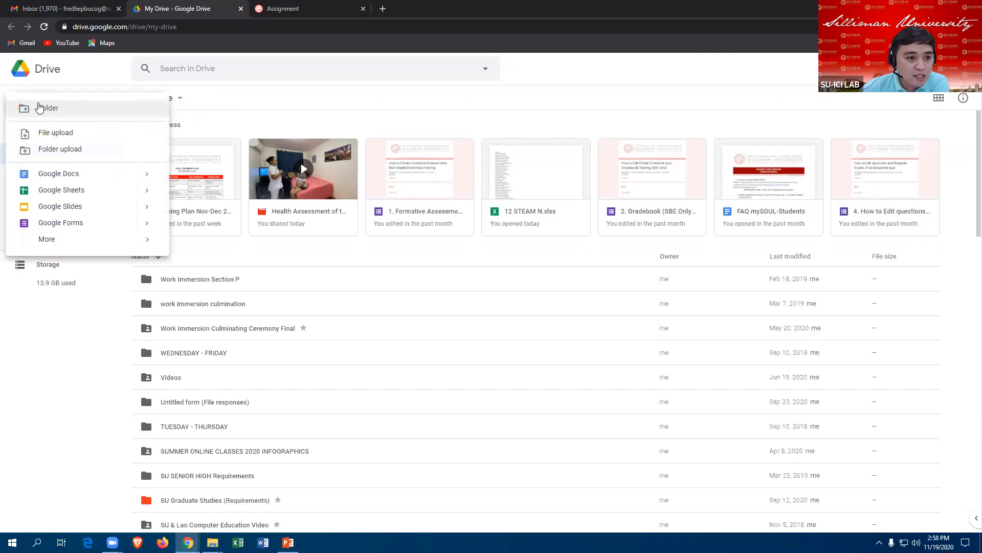
{"action": "left_click", "coordinate": [63, 134]}
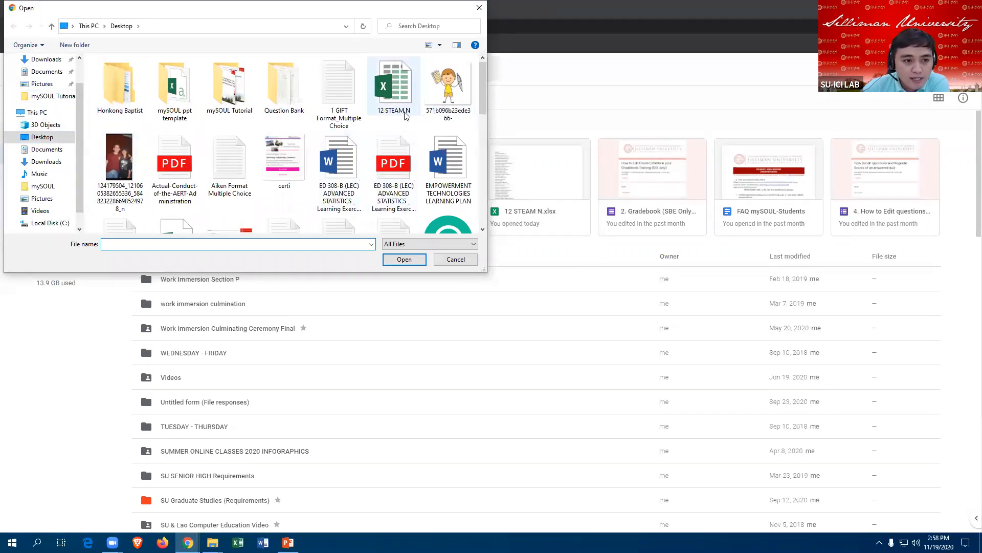
{"action": "scroll", "coordinate": [77, 92], "scroll_direction": "up", "scroll_amount": 1}
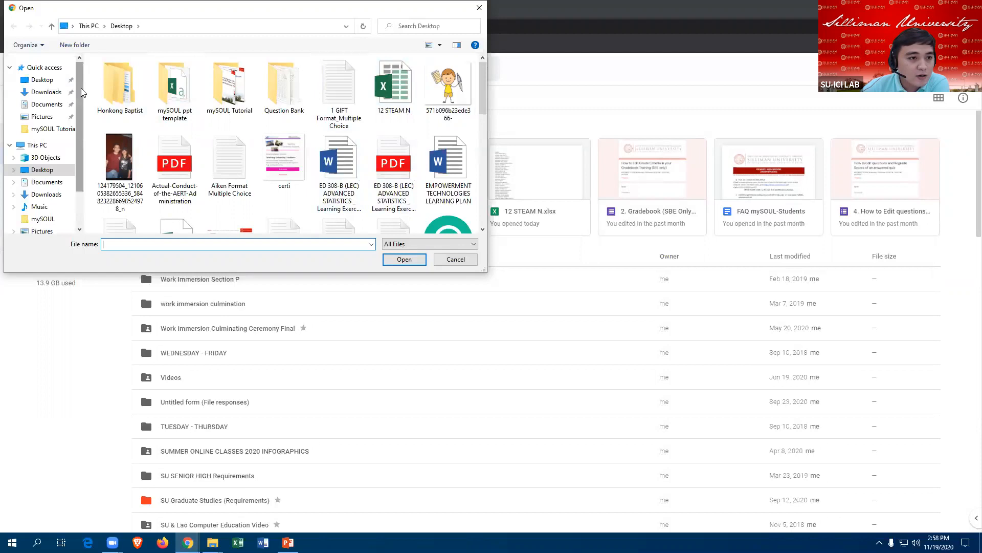
{"action": "left_click", "coordinate": [48, 81]}
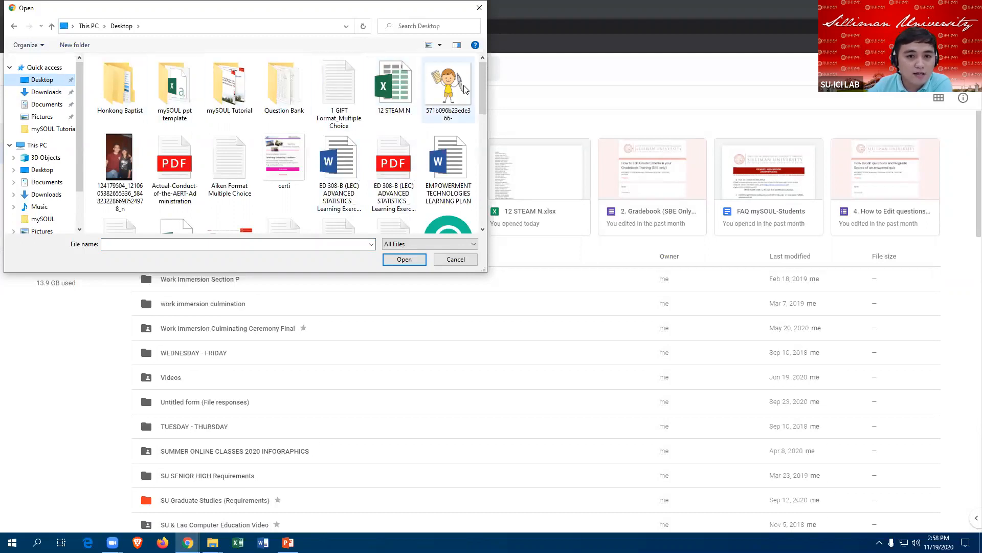
{"action": "left_click_drag", "start_coordinate": [484, 83], "coordinate": [473, 152]}
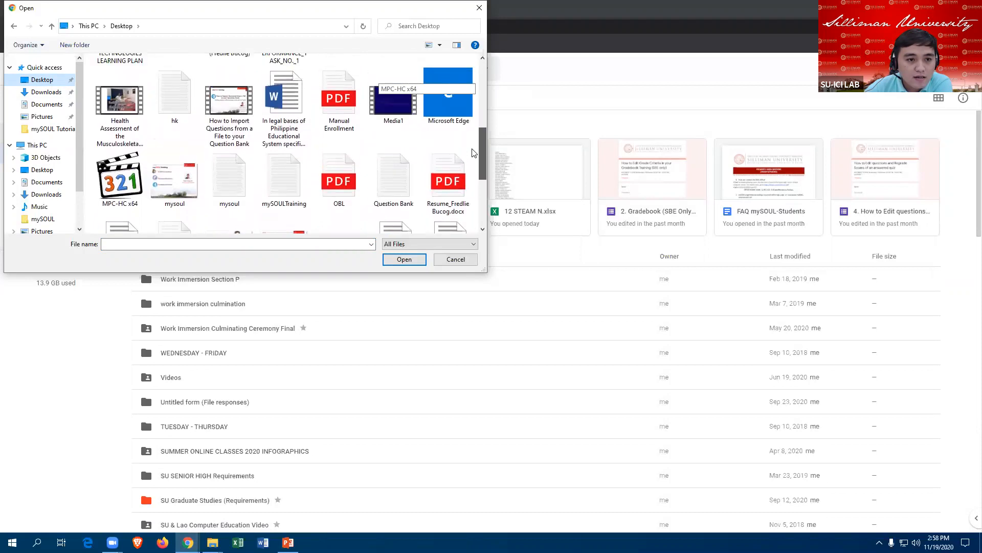
{"action": "left_click", "coordinate": [234, 106]}
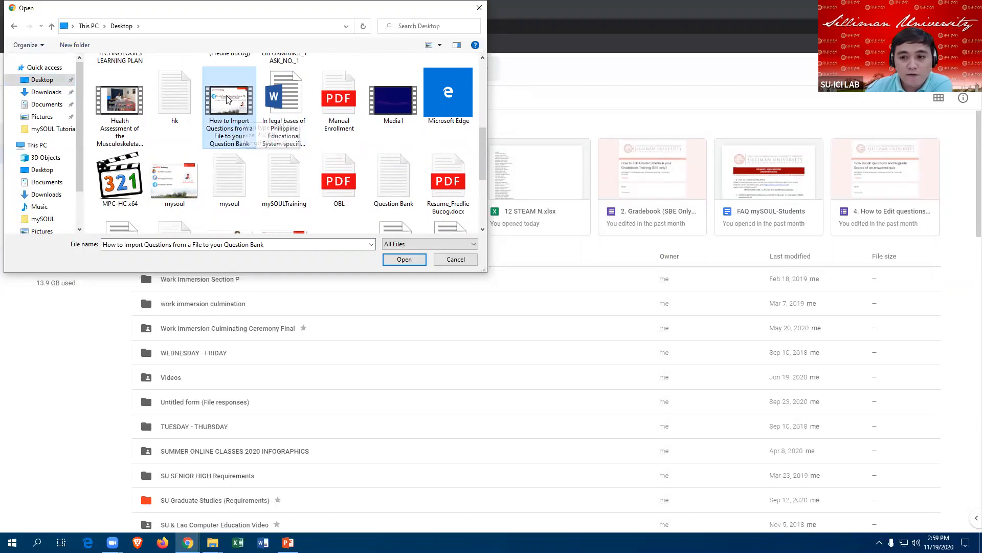
{"action": "left_click", "coordinate": [402, 262]}
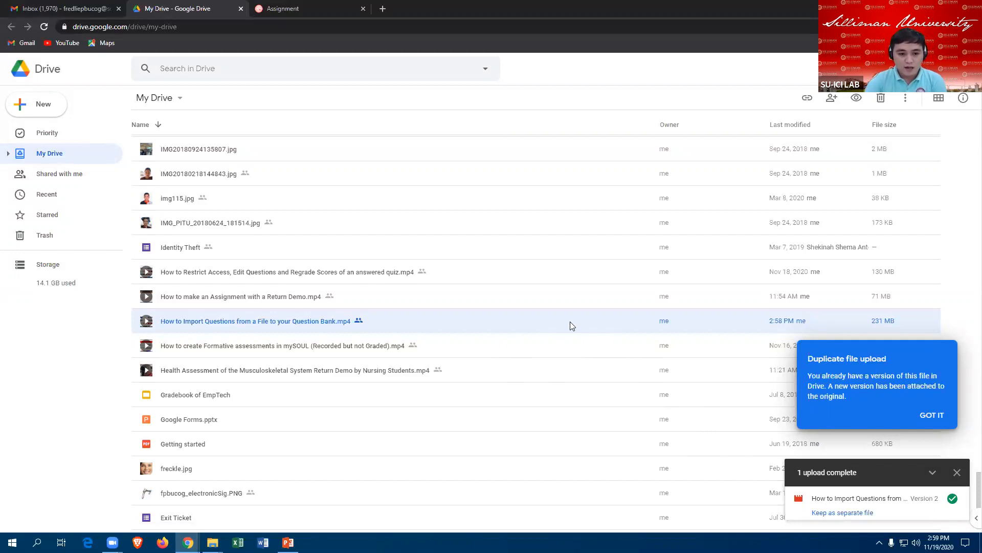
Step: Preview the uploaded question bank video in Drive and return to the file list
{"action": "right_click", "coordinate": [357, 324]}
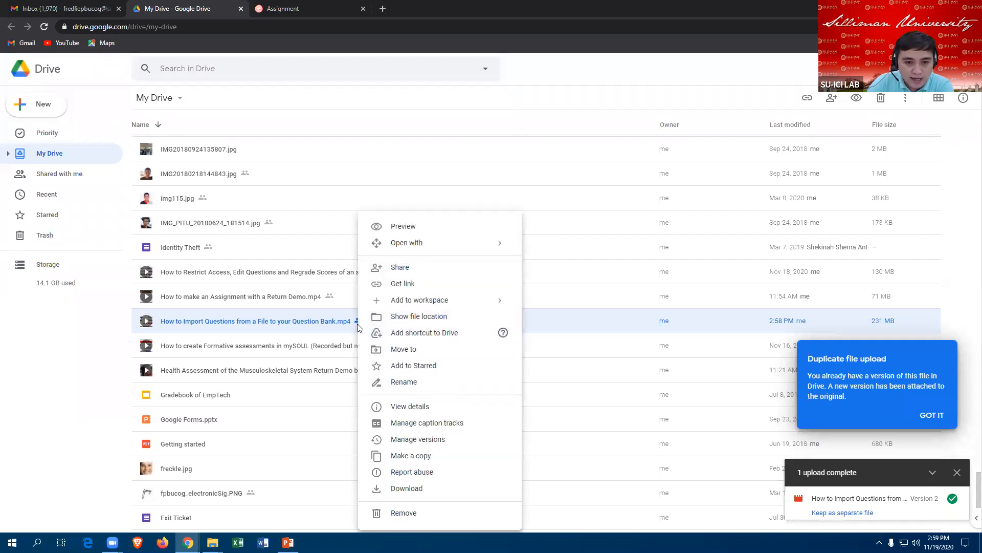
{"action": "left_click", "coordinate": [610, 309]}
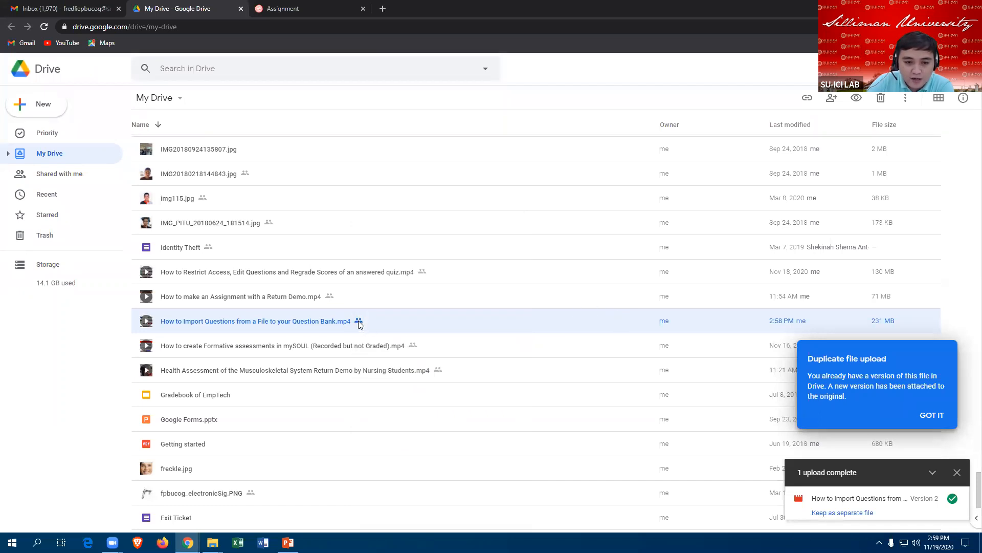
{"action": "double_click", "coordinate": [358, 321]}
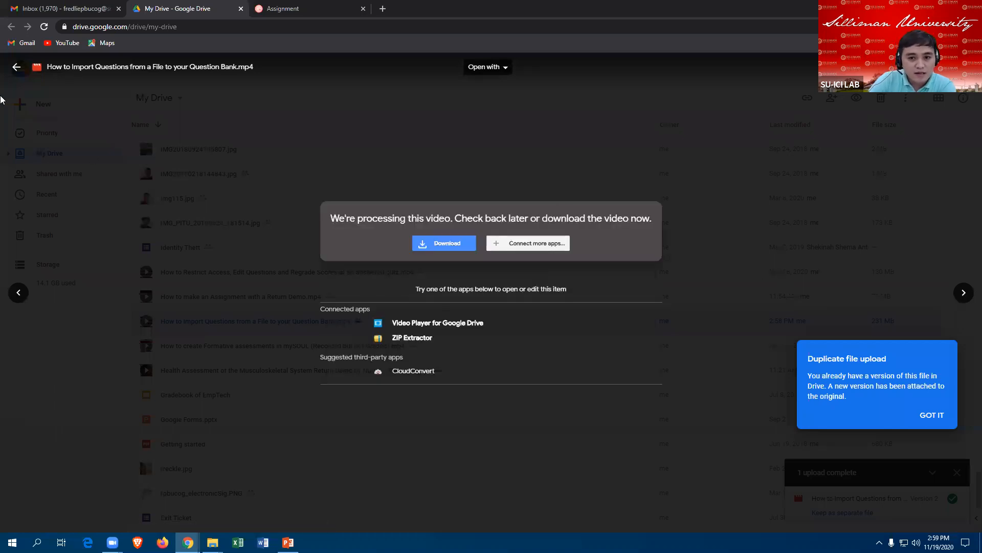
{"action": "key", "text": "Escape"}
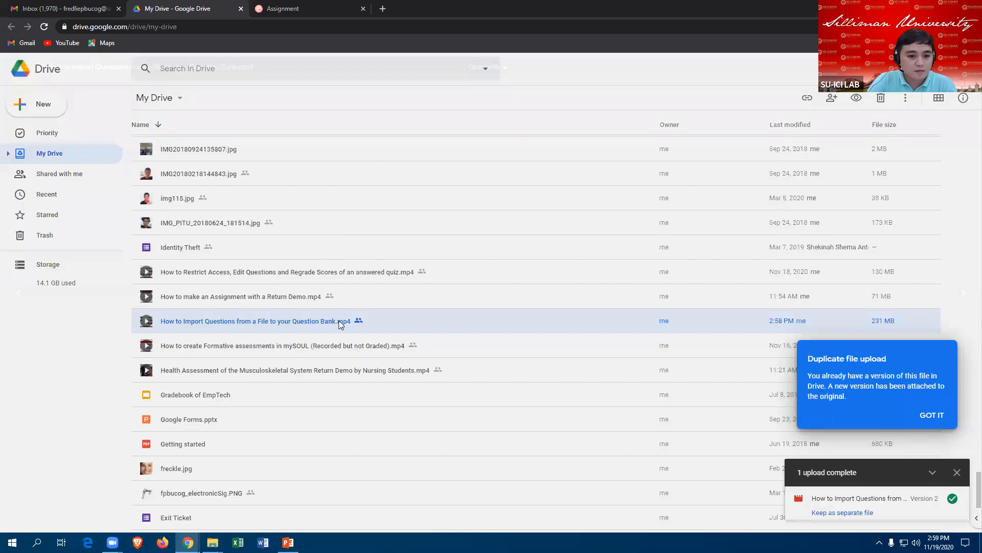
Step: Set link sharing for the video "How to Import Questions from a File to your Question Bank" to Silliman University and copy its link
{"action": "right_click", "coordinate": [359, 320]}
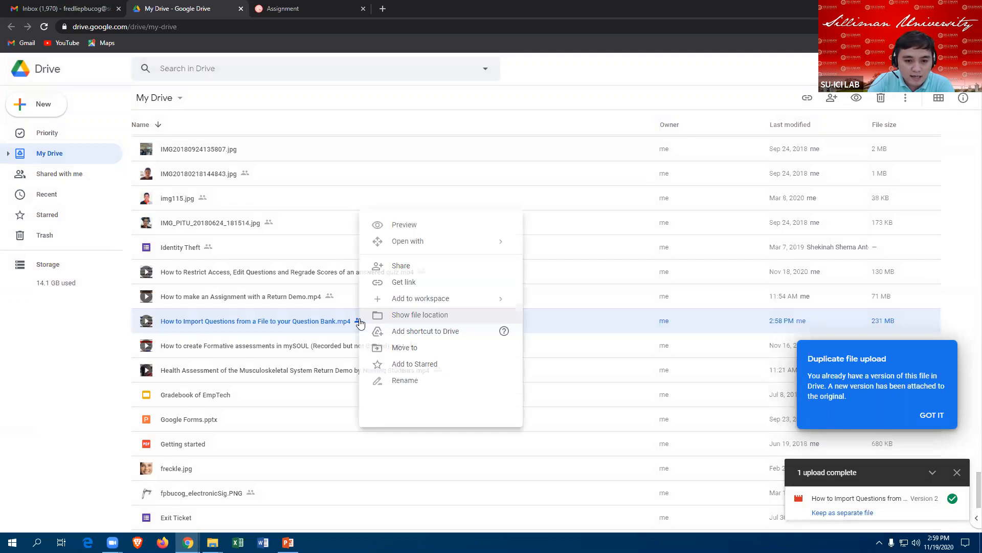
{"action": "left_click", "coordinate": [603, 325]}
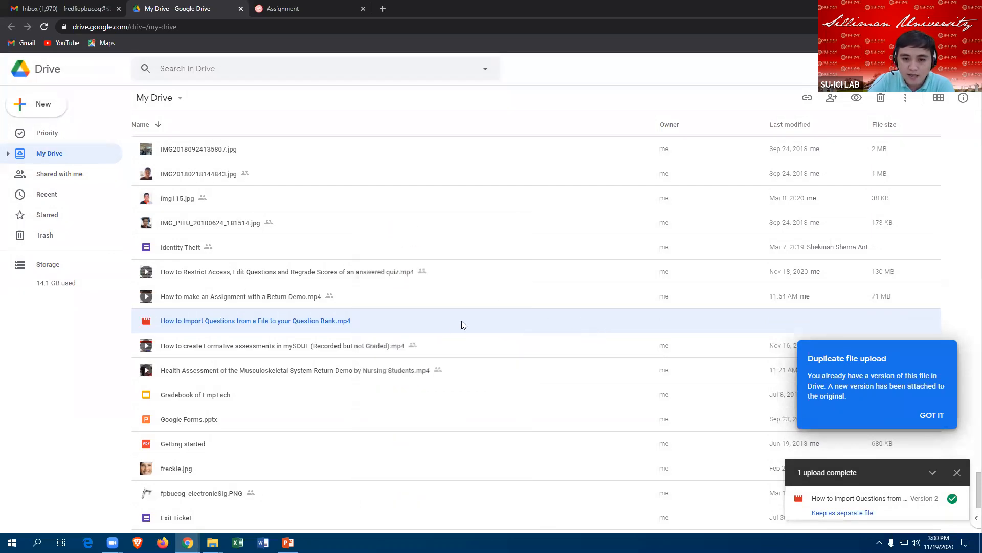
{"action": "right_click", "coordinate": [389, 322]}
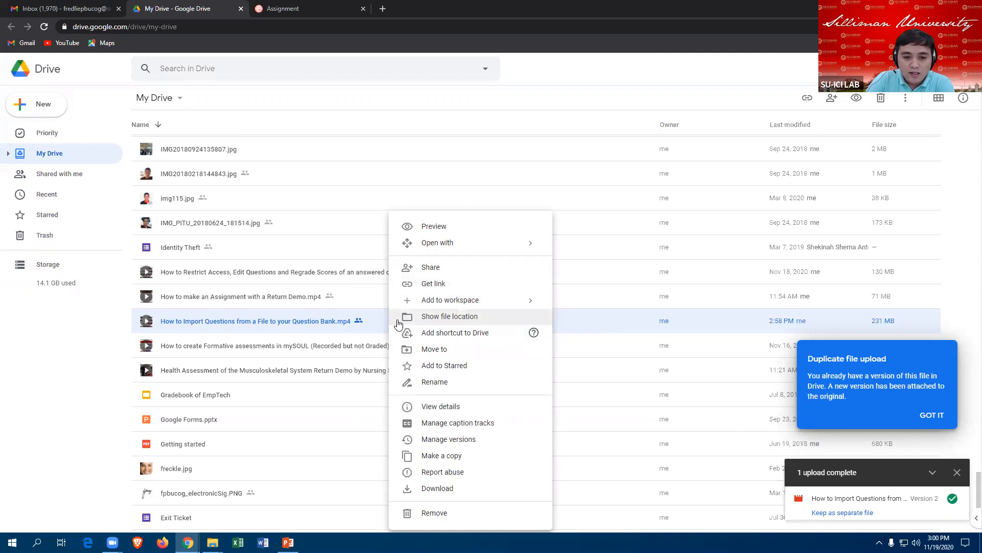
{"action": "left_click", "coordinate": [440, 285]}
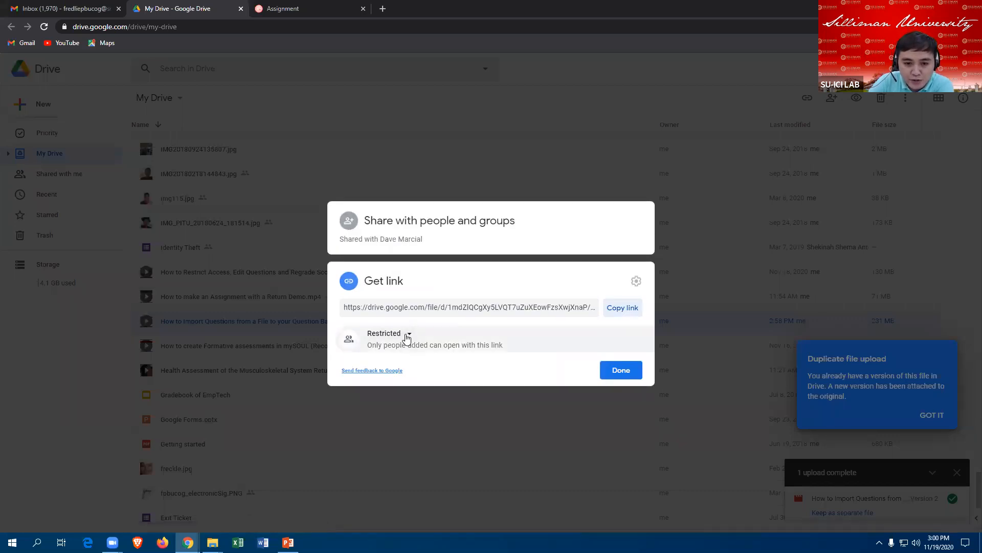
{"action": "left_click", "coordinate": [407, 335]}
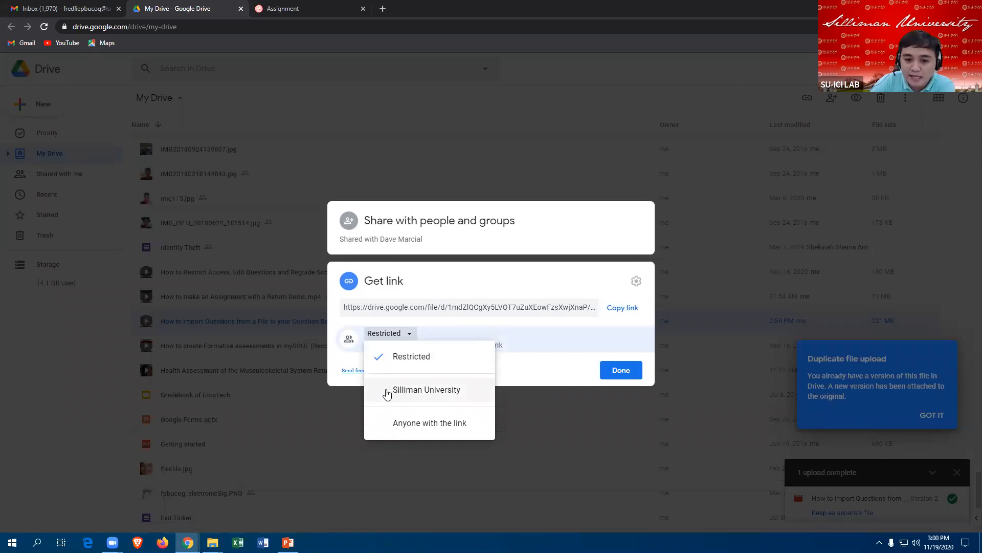
{"action": "left_click", "coordinate": [387, 393]}
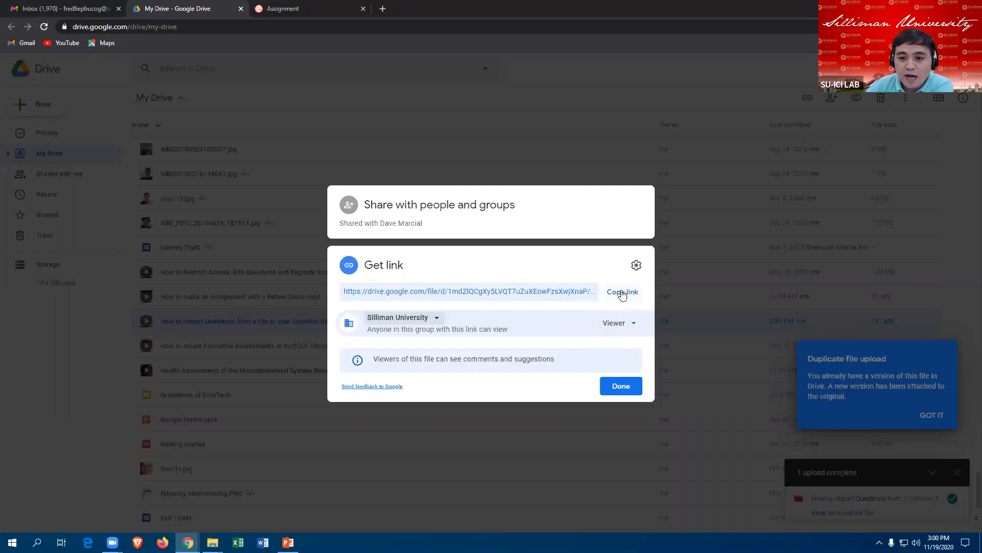
{"action": "left_click", "coordinate": [622, 293]}
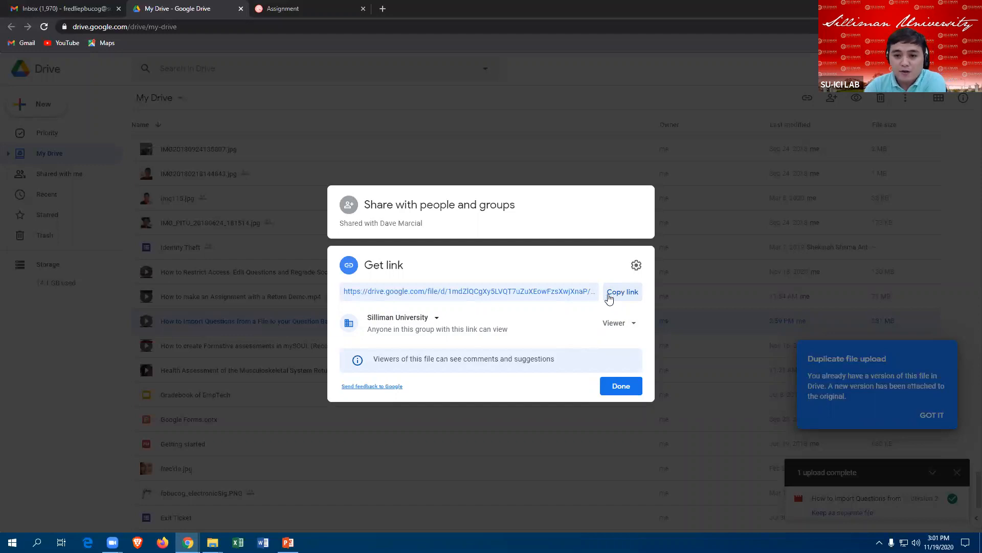
{"action": "left_click", "coordinate": [621, 293]}
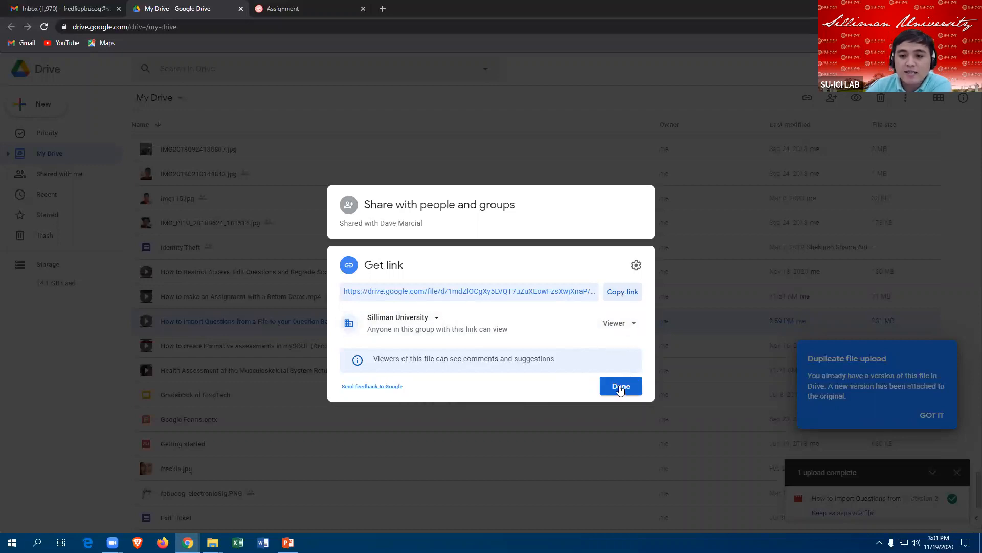
{"action": "left_click", "coordinate": [618, 389]}
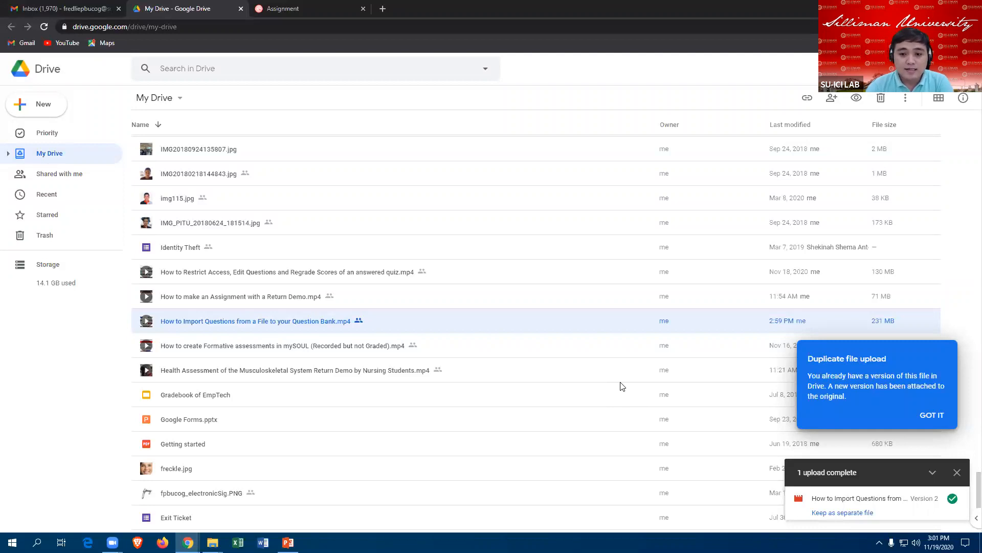
Step: Reopen the question bank video's link settings and copy its sharing link again
{"action": "right_click", "coordinate": [379, 320]}
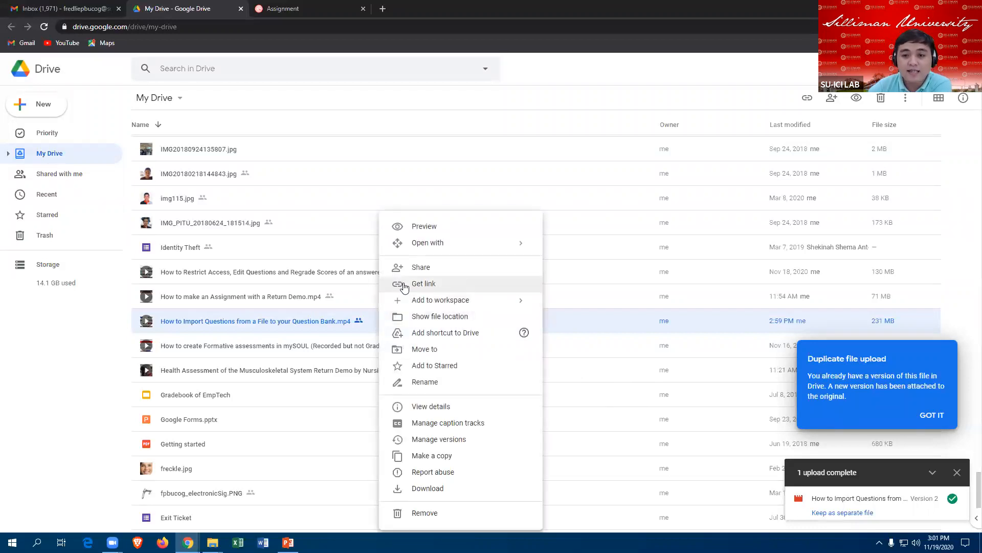
{"action": "left_click", "coordinate": [406, 287]}
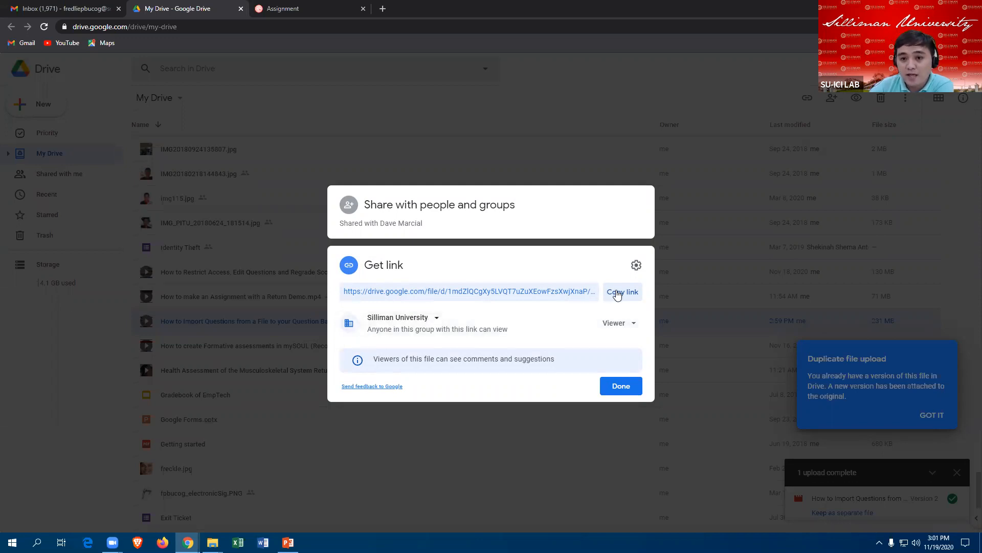
{"action": "left_click", "coordinate": [620, 296]}
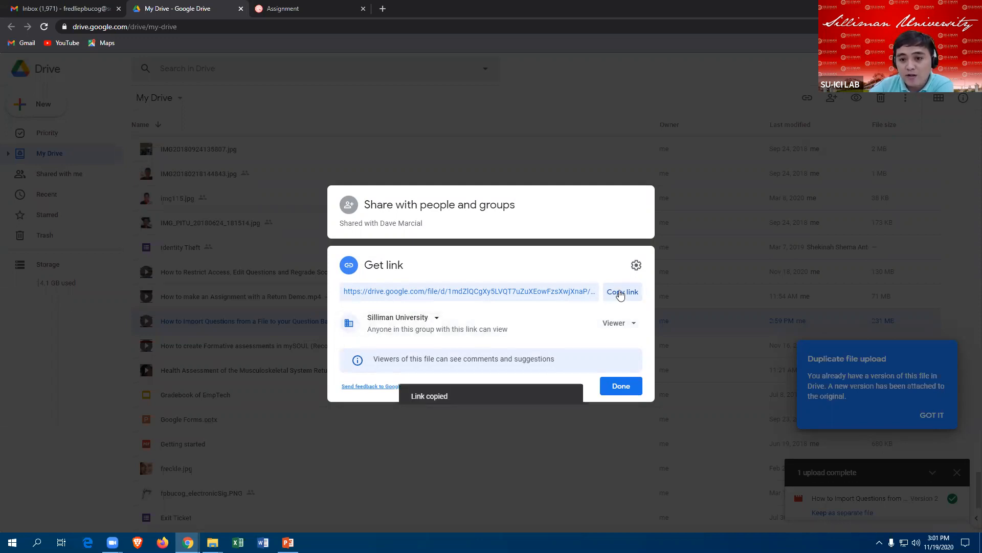
{"action": "left_click", "coordinate": [620, 387]}
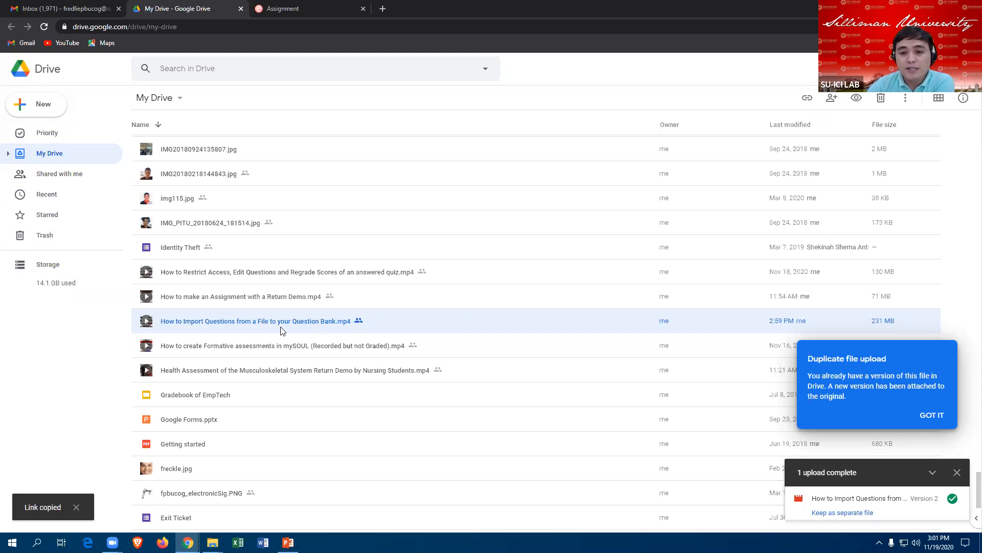
Step: Paste the video's Drive link into the online text of the ICT Return Demo submission and save the changes
{"action": "left_click", "coordinate": [290, 15]}
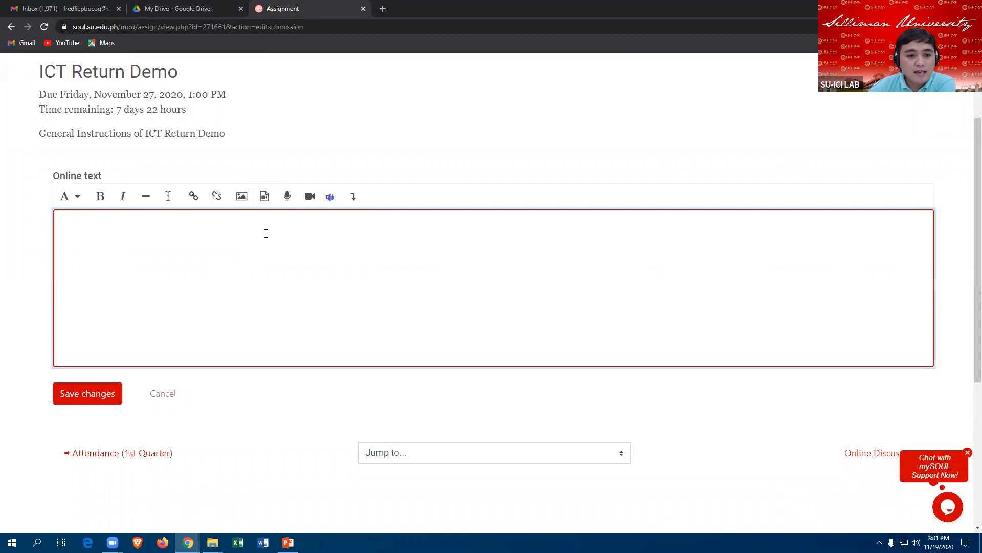
{"action": "scroll", "coordinate": [266, 234], "scroll_direction": "up", "scroll_amount": 1}
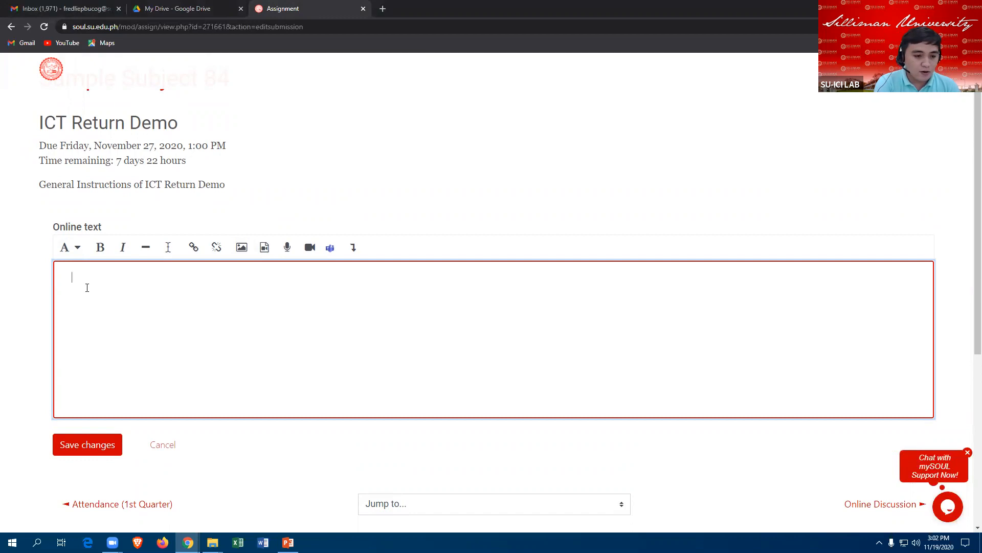
{"action": "key", "text": "ctrl+v"}
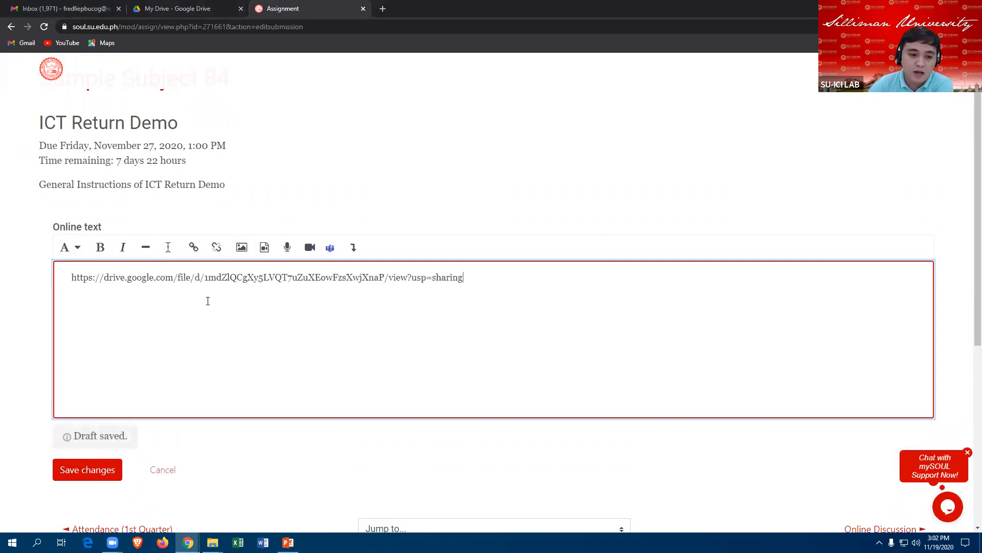
{"action": "right_click", "coordinate": [146, 306]}
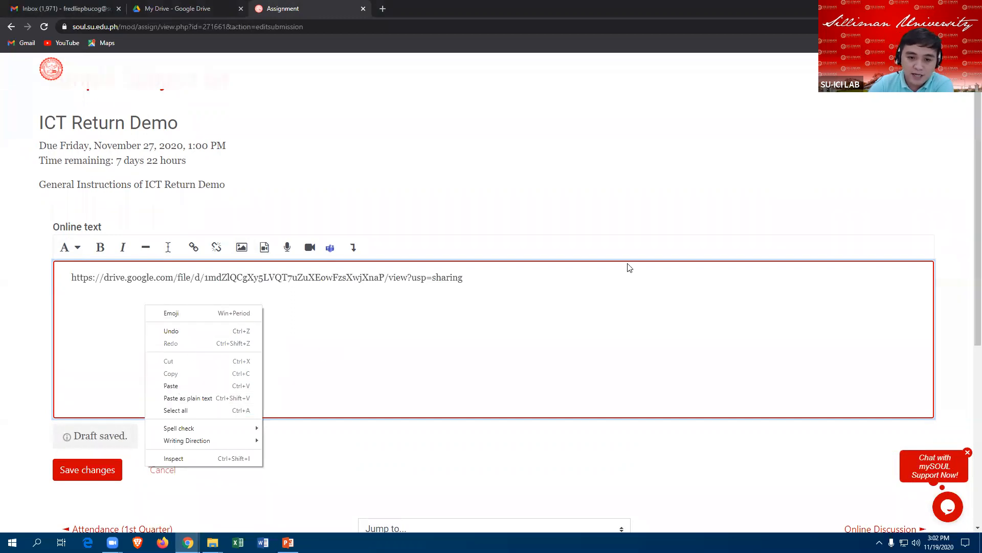
{"action": "left_click", "coordinate": [484, 280]}
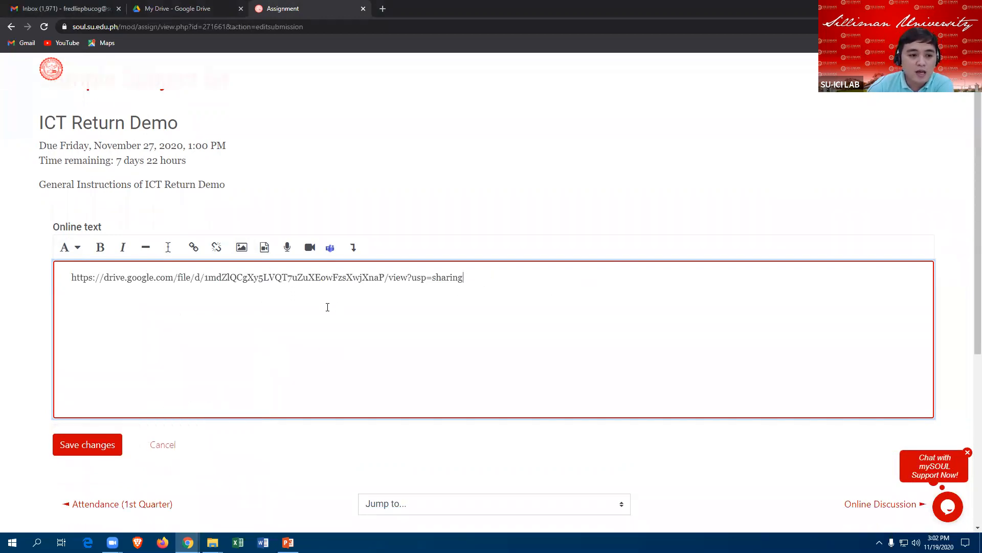
{"action": "scroll", "coordinate": [327, 307], "scroll_direction": "down", "scroll_amount": 1}
{"action": "left_click_drag", "start_coordinate": [476, 225], "coordinate": [47, 229]}
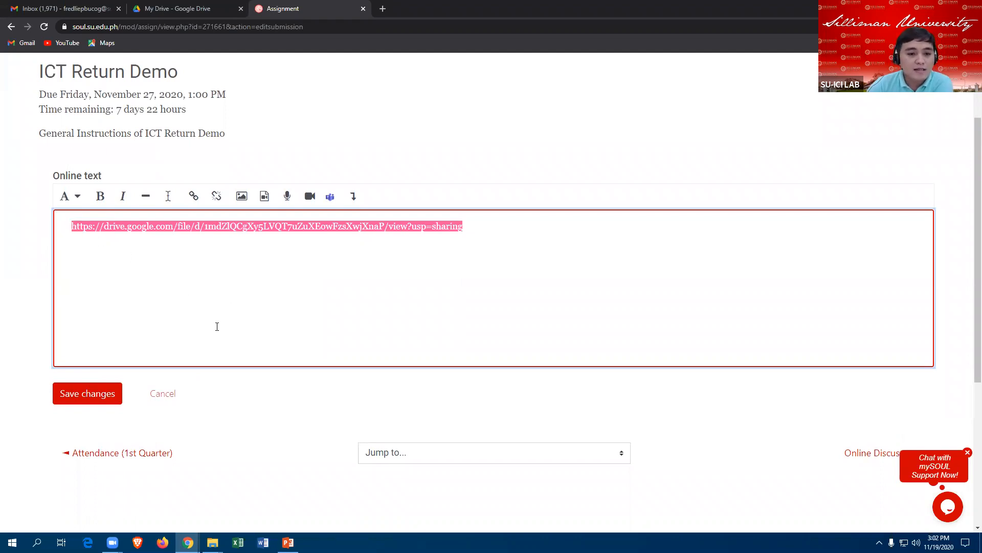
{"action": "scroll", "coordinate": [436, 251], "scroll_direction": "up", "scroll_amount": 1}
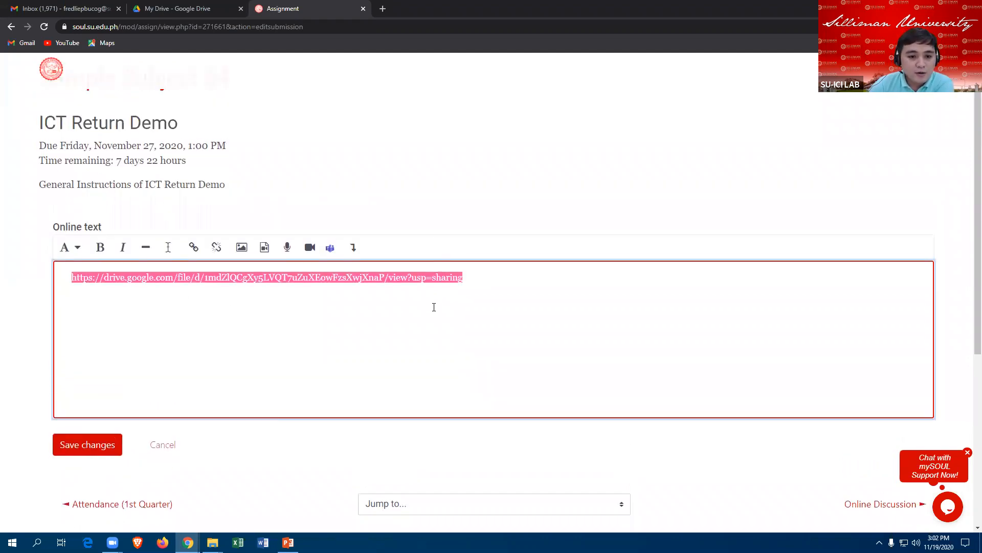
{"action": "scroll", "coordinate": [410, 307], "scroll_direction": "down", "scroll_amount": 1}
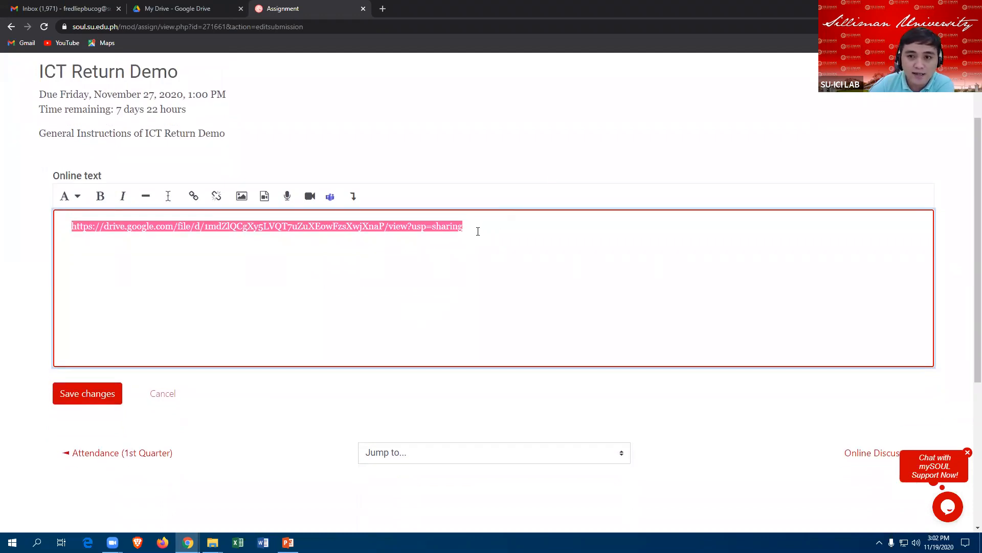
{"action": "left_click", "coordinate": [81, 393]}
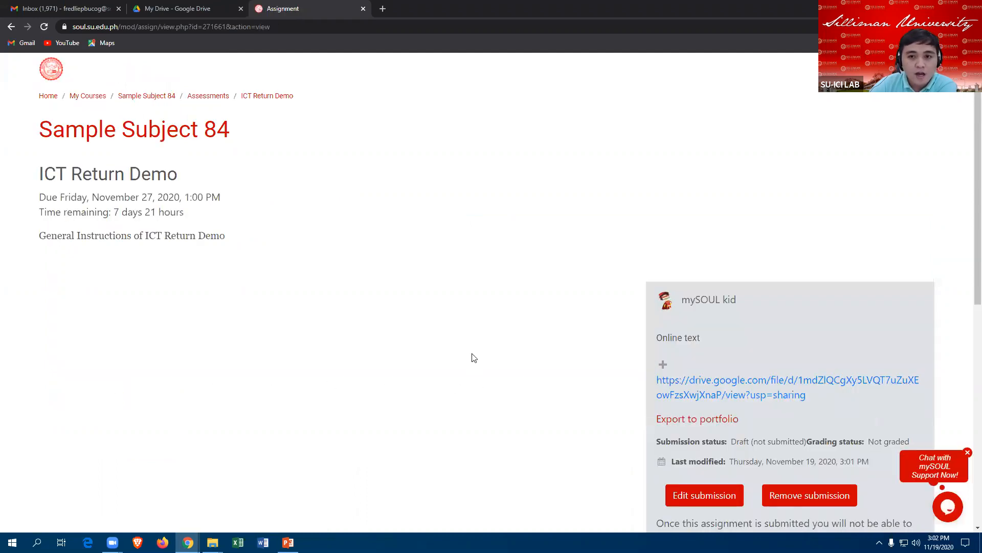
Step: Submit the saved ICT Return Demo draft for grading and confirm the submission
{"action": "scroll", "coordinate": [486, 303], "scroll_direction": "down", "scroll_amount": 3}
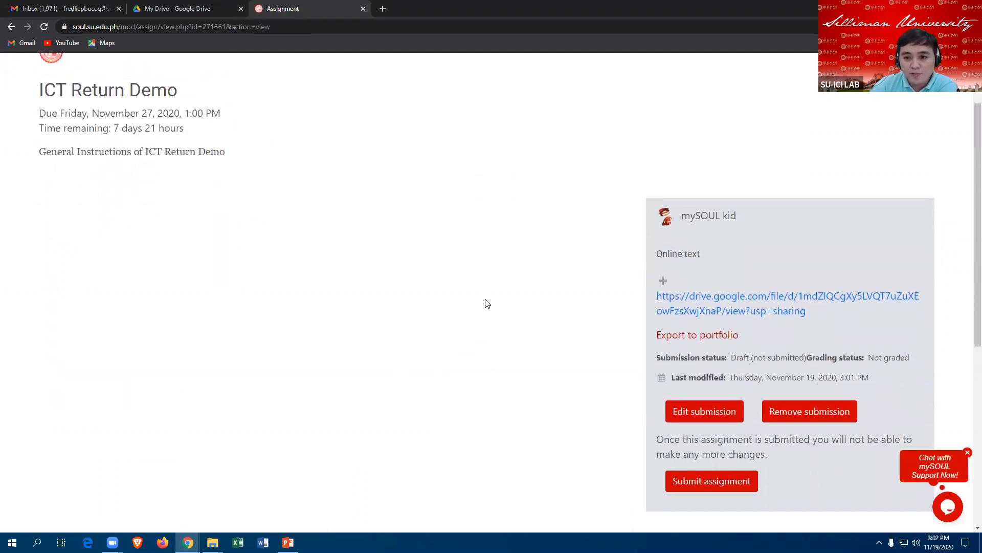
{"action": "scroll", "coordinate": [486, 303], "scroll_direction": "up", "scroll_amount": 1}
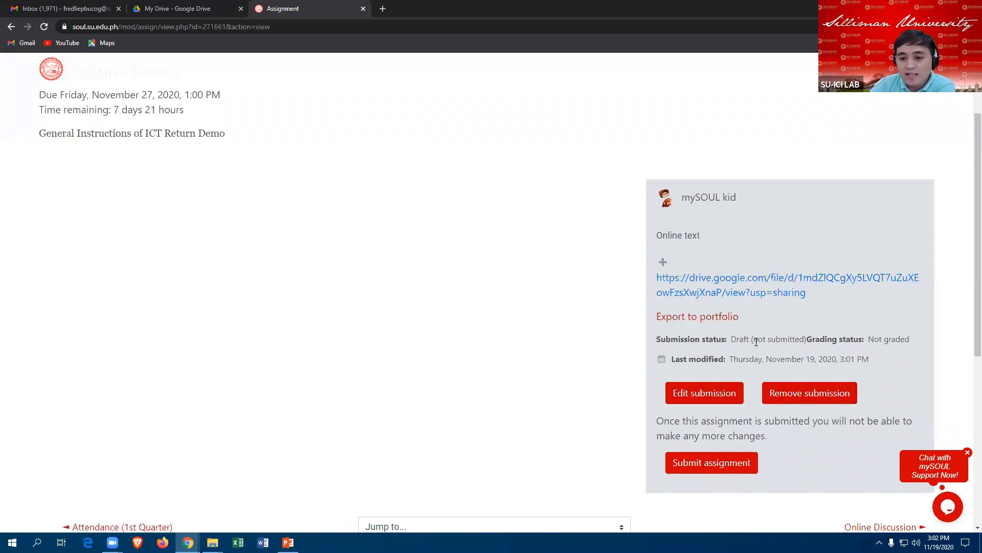
{"action": "left_click_drag", "start_coordinate": [733, 340], "coordinate": [838, 338]}
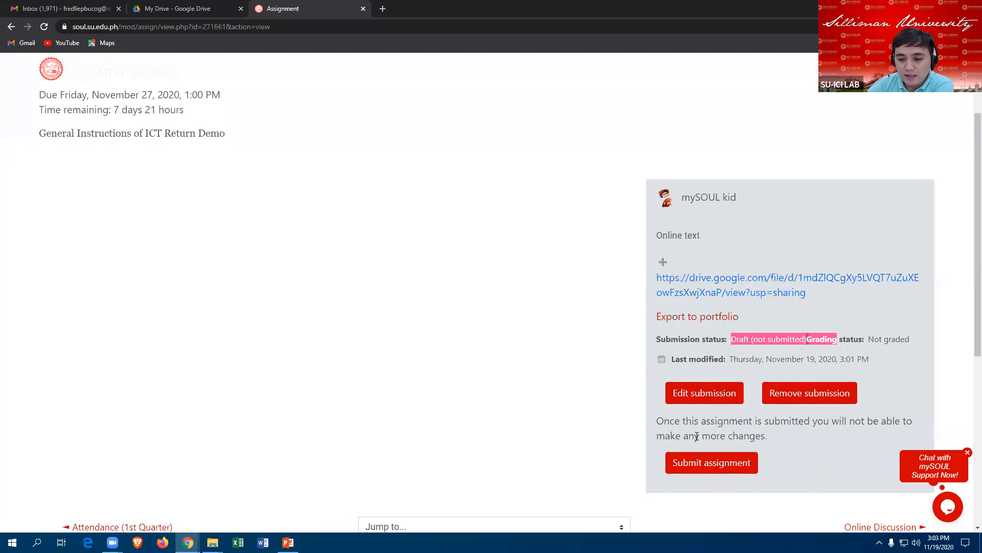
{"action": "left_click", "coordinate": [707, 470]}
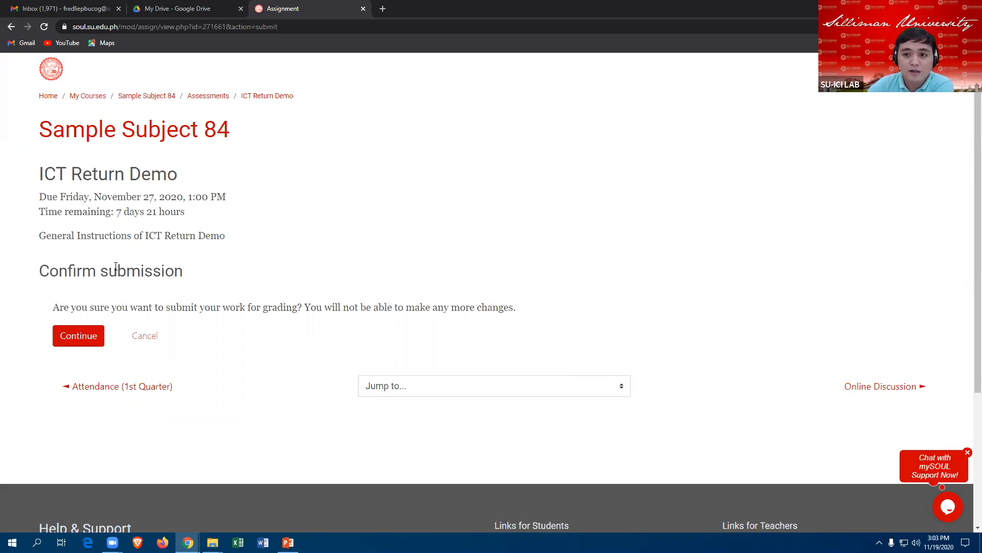
{"action": "left_click", "coordinate": [88, 341]}
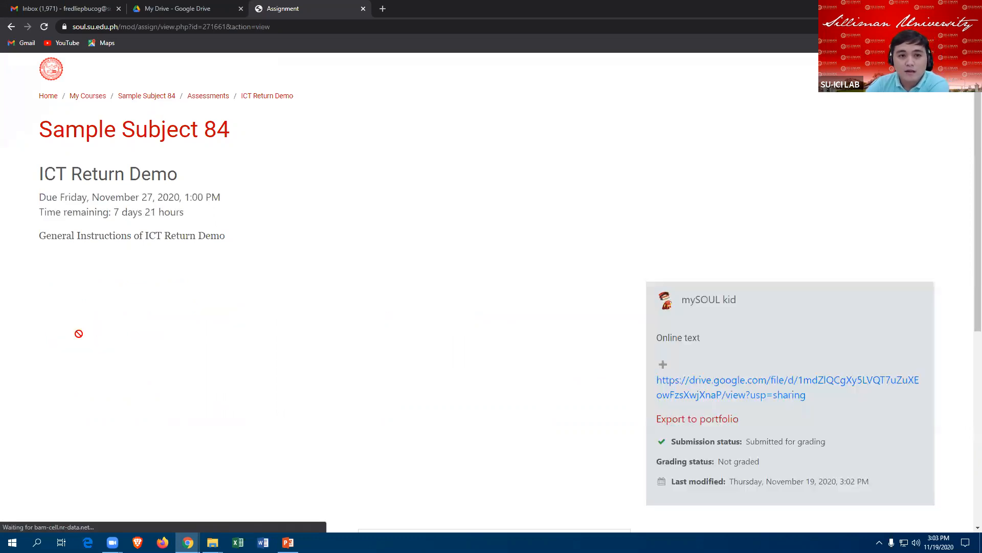
Step: Examine the submission status and details of the submitted ICT Return Demo assignment
{"action": "scroll", "coordinate": [498, 333], "scroll_direction": "down", "scroll_amount": 2}
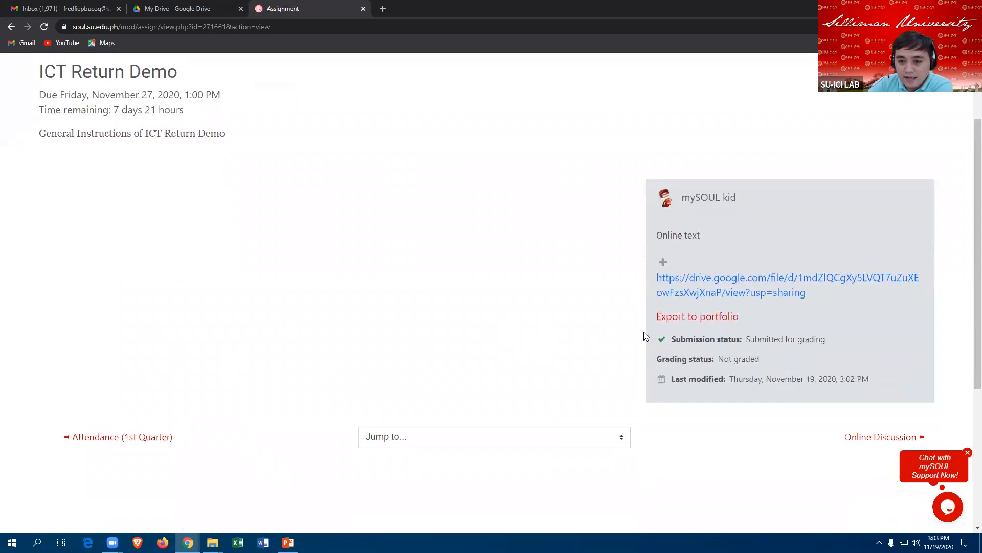
{"action": "left_click_drag", "start_coordinate": [672, 339], "coordinate": [831, 341]}
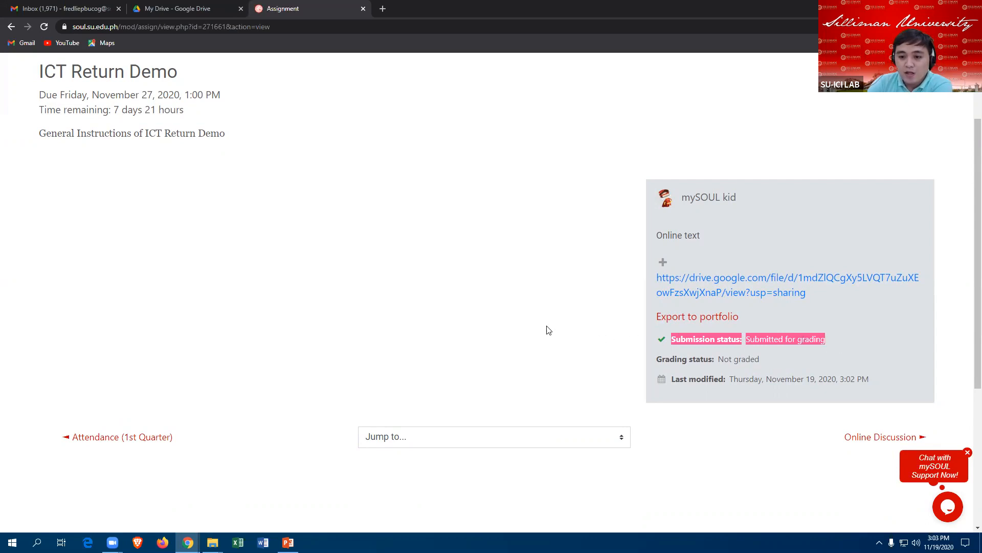
{"action": "scroll", "coordinate": [548, 336], "scroll_direction": "up", "scroll_amount": 1}
{"action": "scroll", "coordinate": [555, 338], "scroll_direction": "down", "scroll_amount": 2}
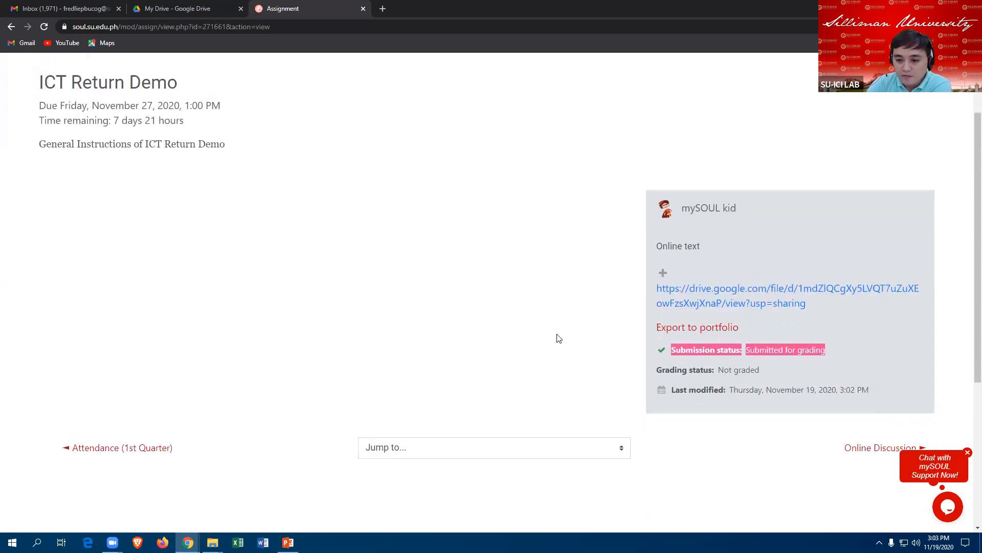
{"action": "scroll", "coordinate": [599, 325], "scroll_direction": "up", "scroll_amount": 2}
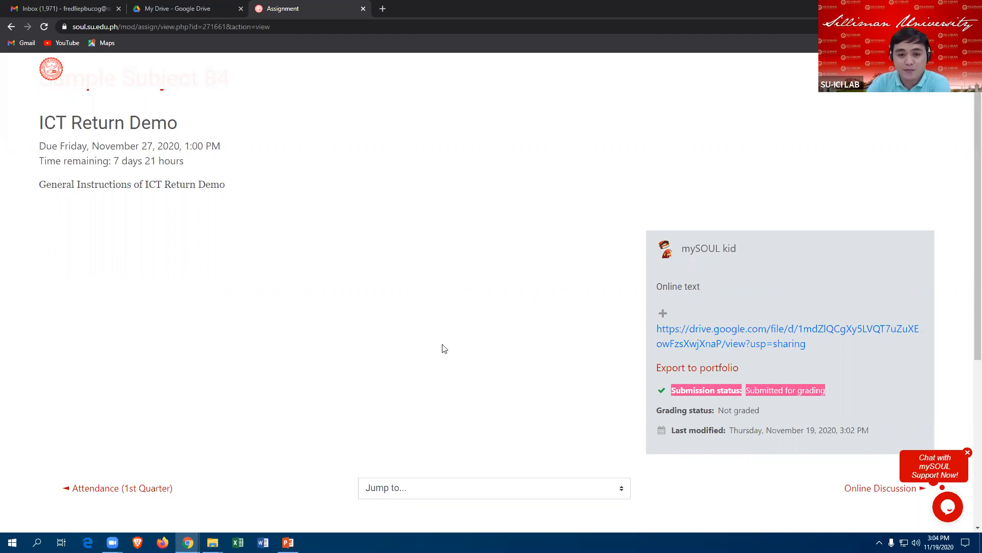
{"action": "scroll", "coordinate": [415, 315], "scroll_direction": "down", "scroll_amount": 3}
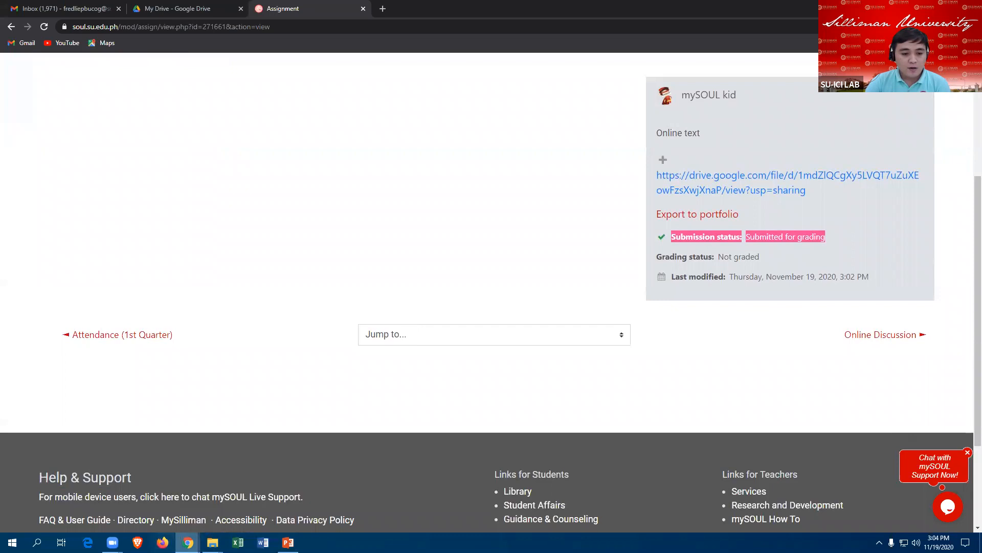
Step: Switch to the teacher's browser window, refresh the ICT Return Demo assignment page and open the list of all submissions
{"action": "mouse_move", "coordinate": [187, 542]}
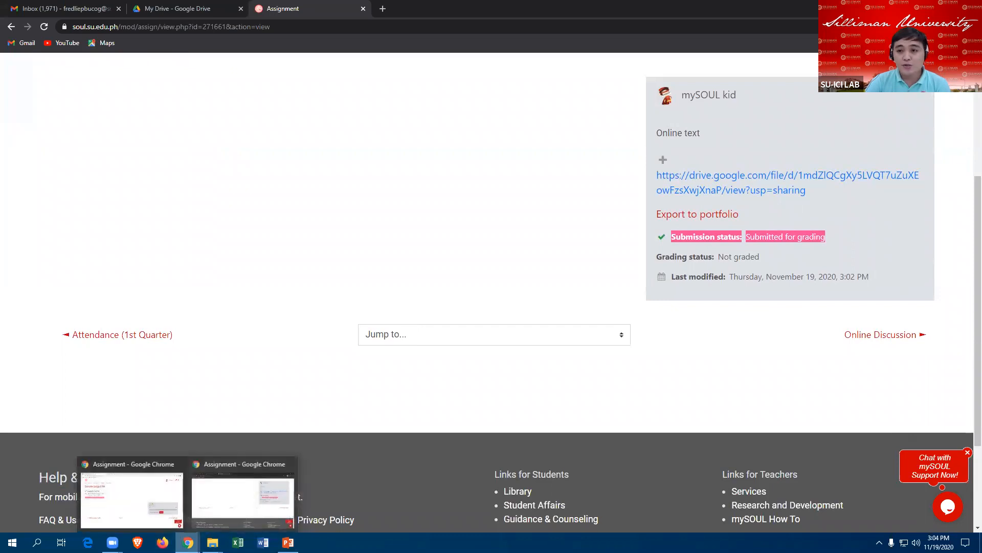
{"action": "left_click", "coordinate": [137, 498]}
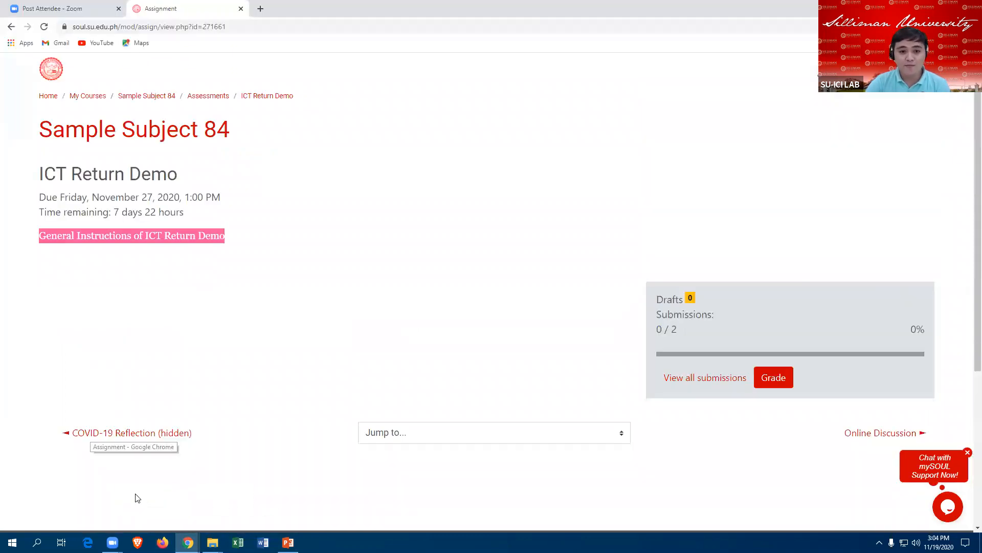
{"action": "left_click", "coordinate": [44, 27]}
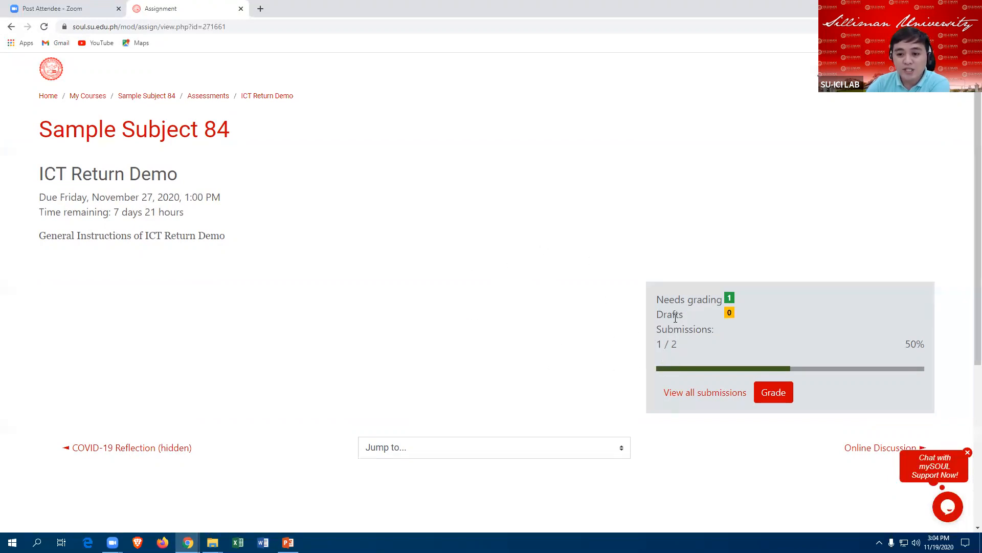
{"action": "left_click", "coordinate": [670, 395]}
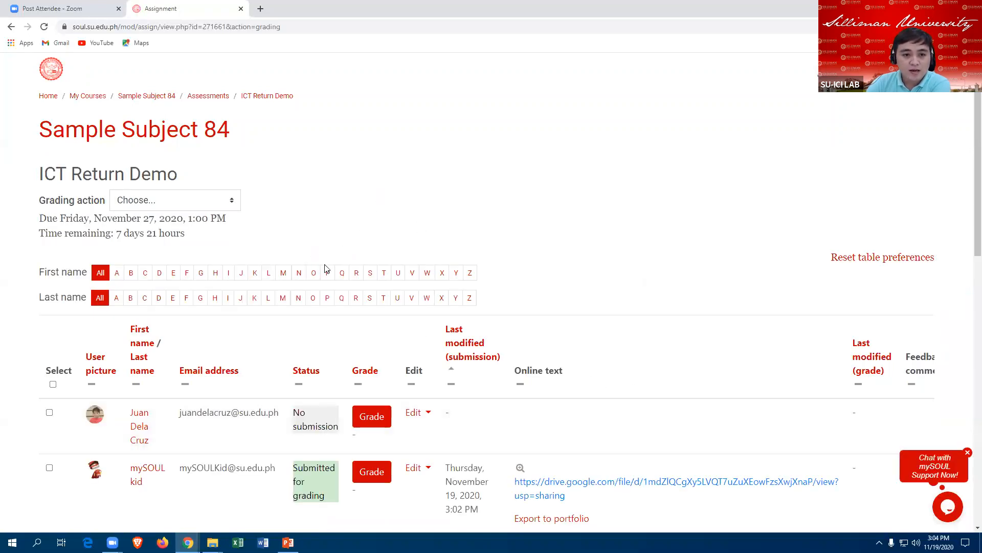
Step: Examine the students' submission statuses and the submitted online text link in the grading table
{"action": "scroll", "coordinate": [326, 268], "scroll_direction": "down", "scroll_amount": 2}
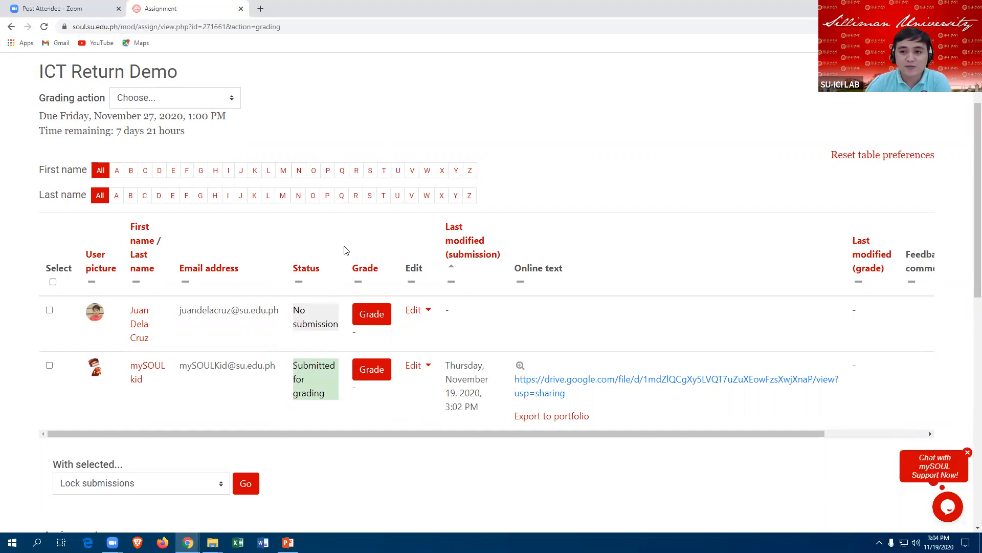
{"action": "scroll", "coordinate": [325, 252], "scroll_direction": "down", "scroll_amount": 2}
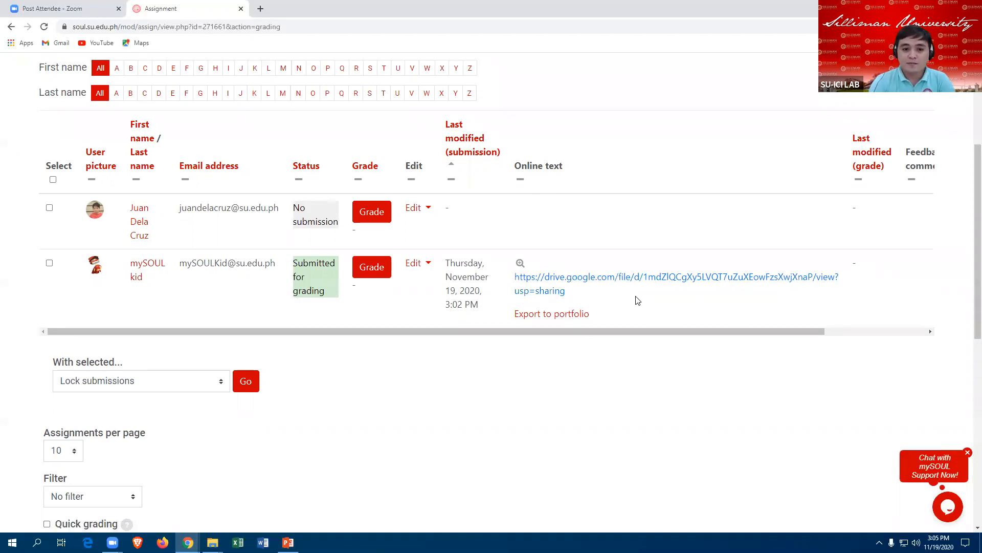
{"action": "scroll", "coordinate": [639, 307], "scroll_direction": "up", "scroll_amount": 3}
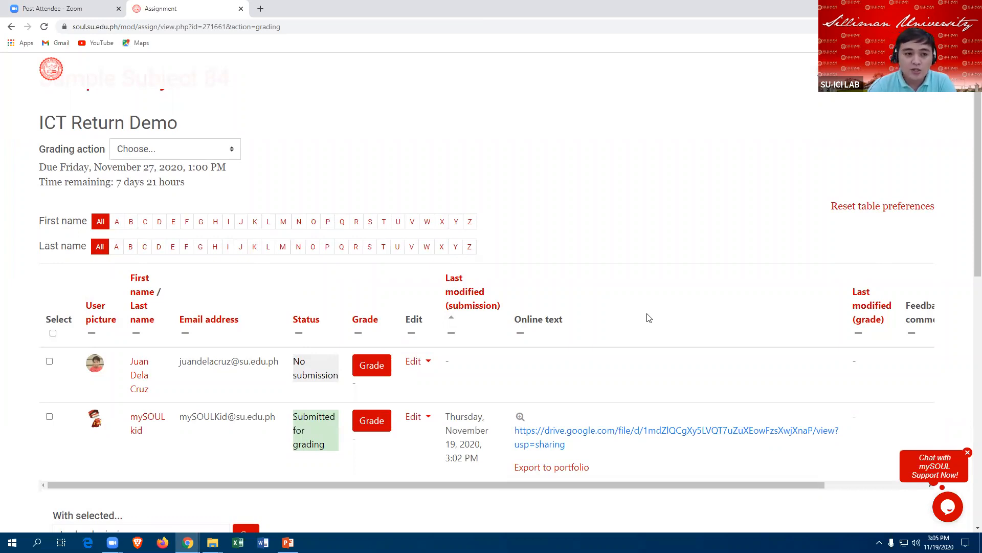
{"action": "scroll", "coordinate": [463, 219], "scroll_direction": "up", "scroll_amount": 1}
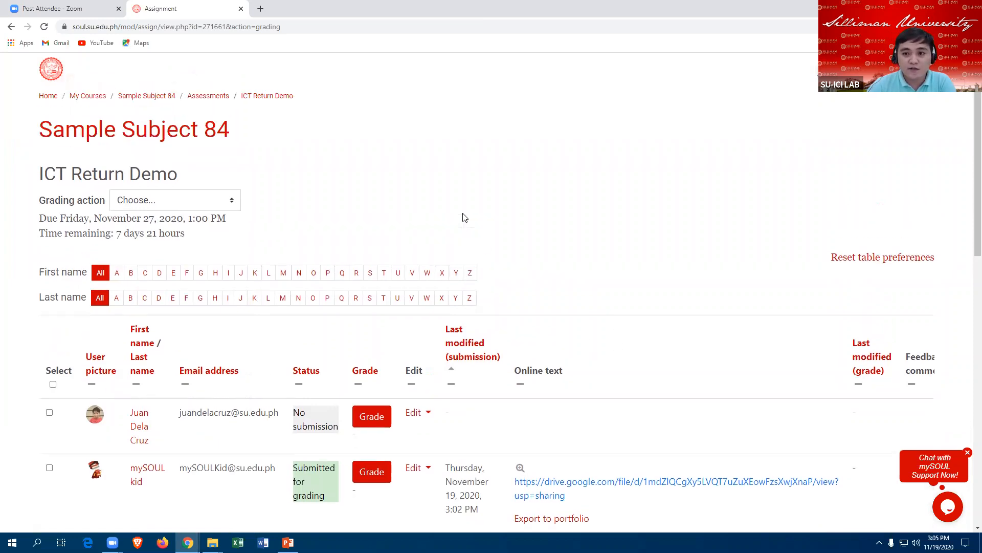